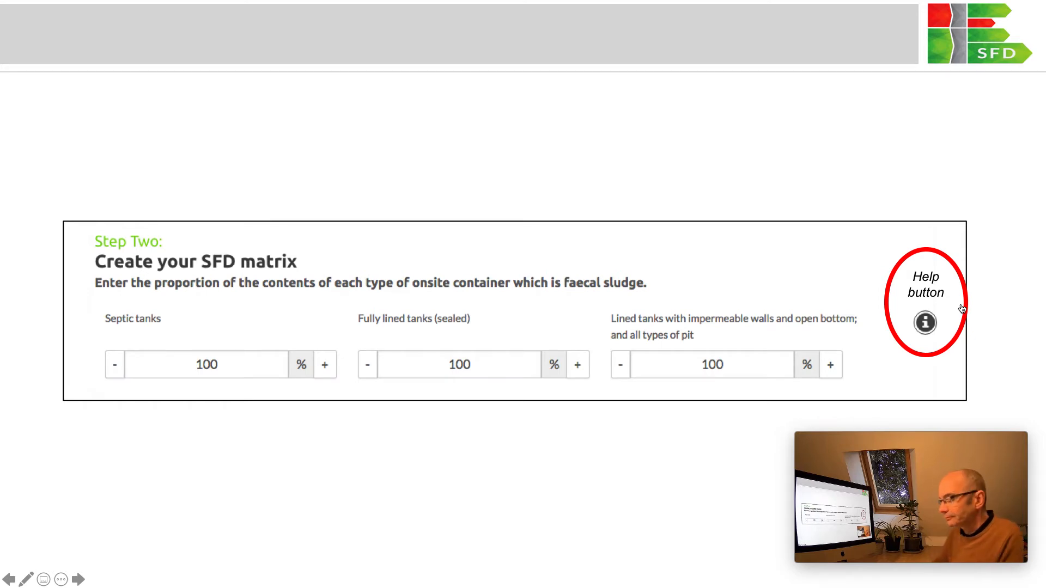
# End the slide show, switch to Firefox and start a new SFD graphic in the Graphic Generator.
pyautogui.press('Escape')
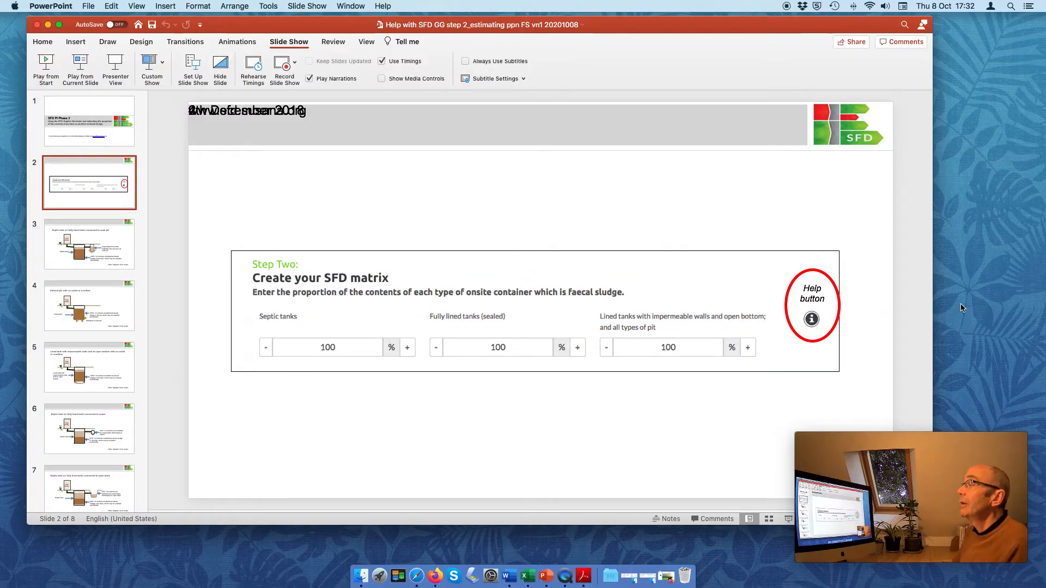
pyautogui.click(48, 24)
pyautogui.click(429, 579)
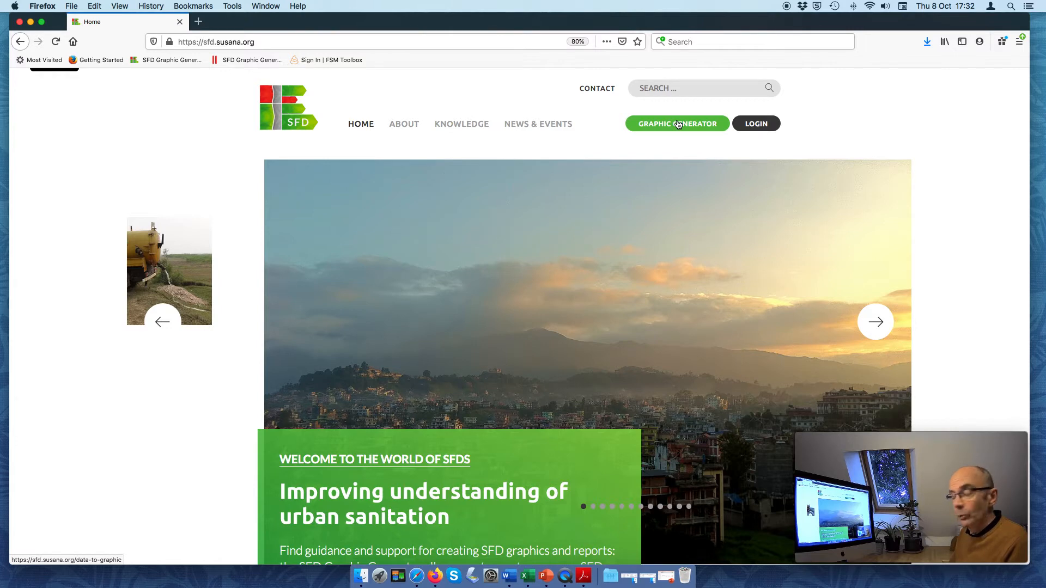
pyautogui.click(678, 124)
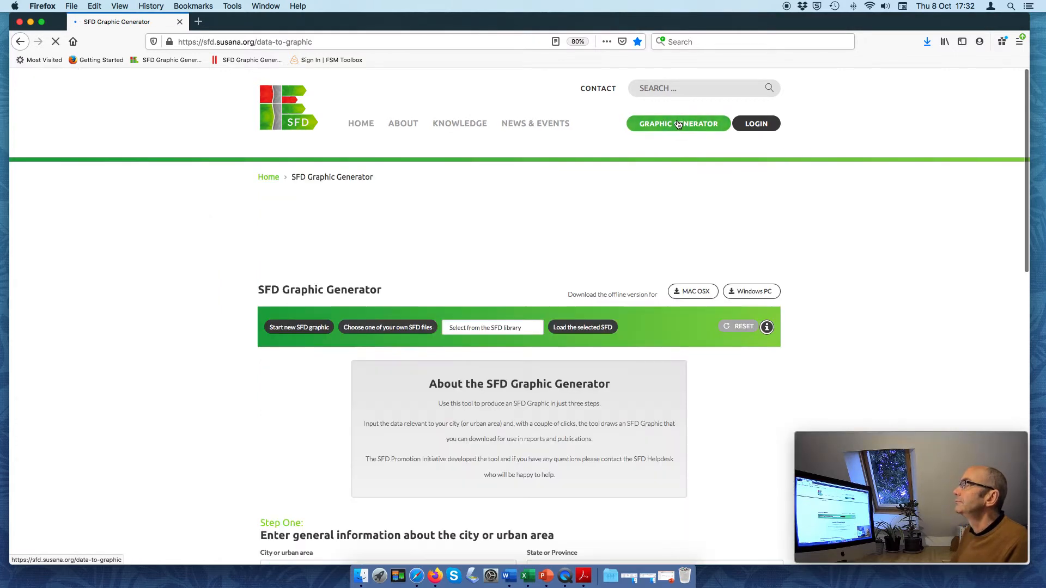
pyautogui.click(299, 327)
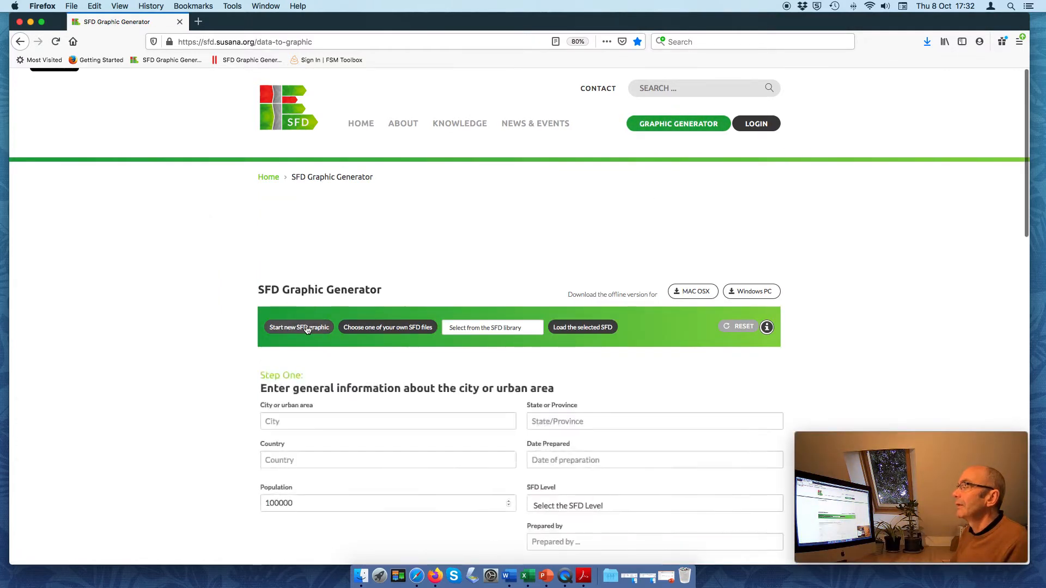
# Read the Step Two help on estimating faecal sludge proportions, highlighting the sentence on when to use the default "100%" value.
pyautogui.scroll(-15, 207, 383)
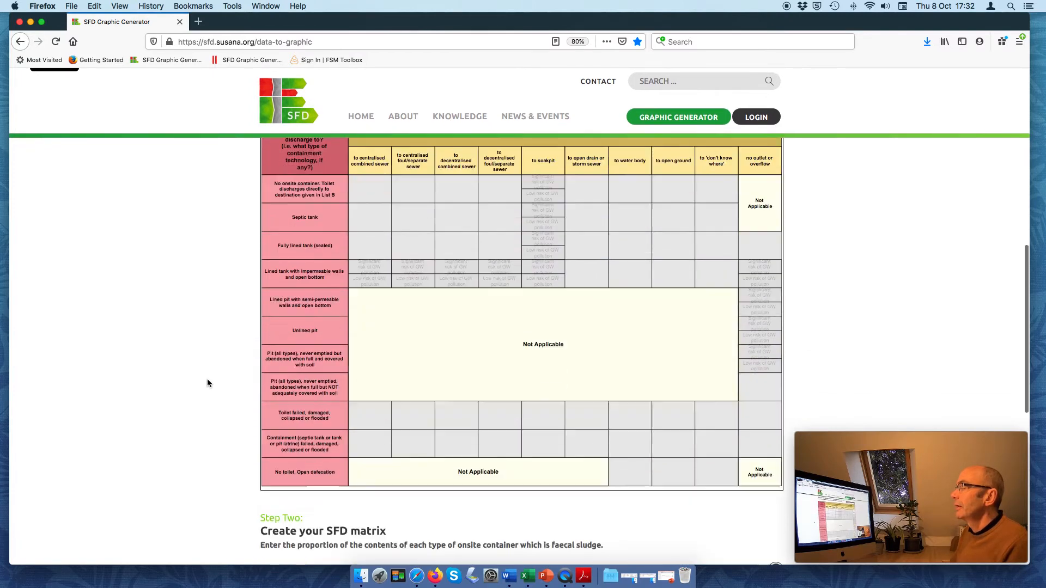
pyautogui.scroll(-2, 207, 383)
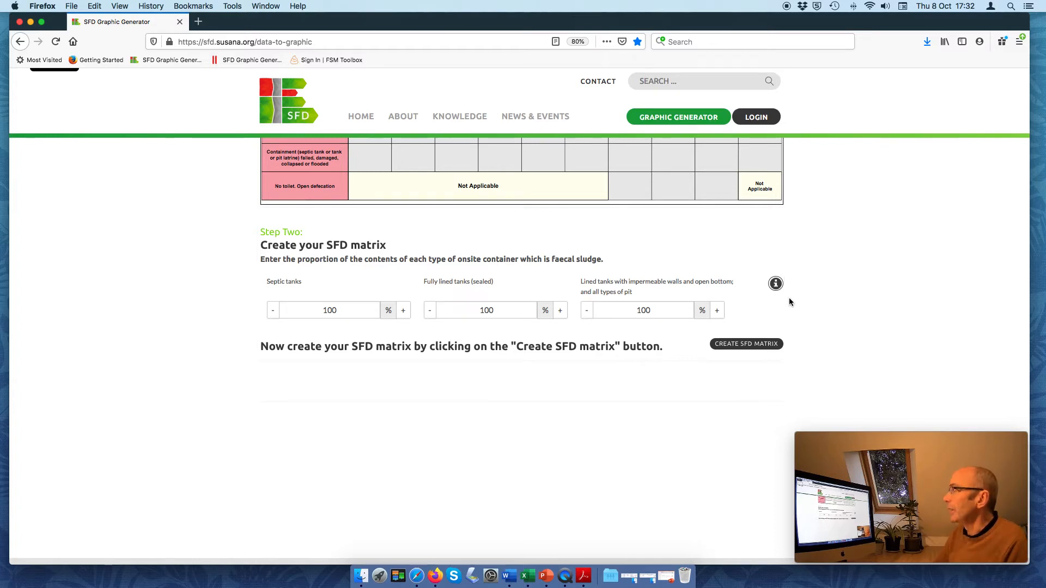
pyautogui.click(775, 283)
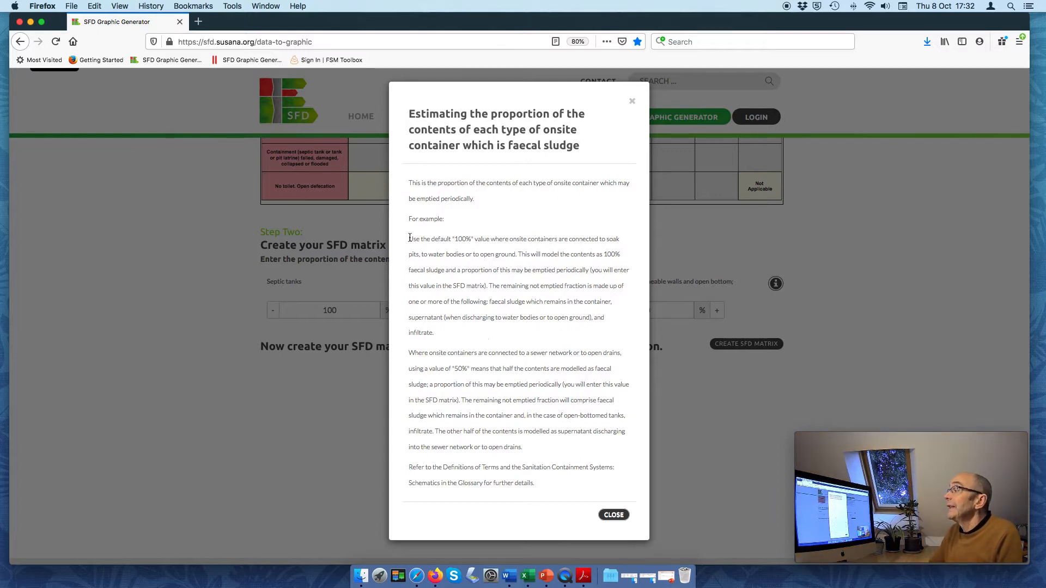
pyautogui.moveTo(410, 238); pyautogui.dragTo(518, 254)
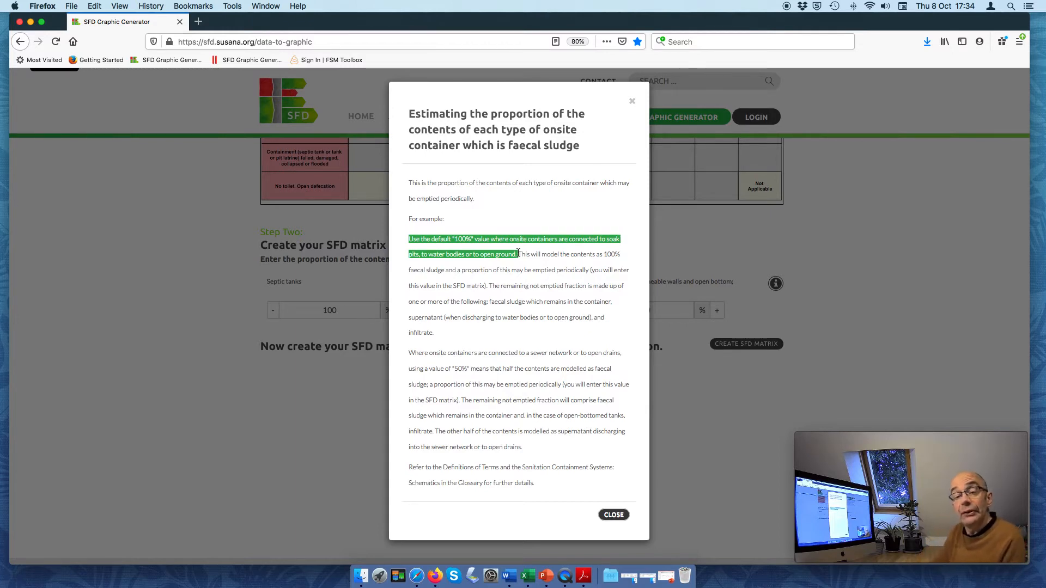
pyautogui.click(620, 515)
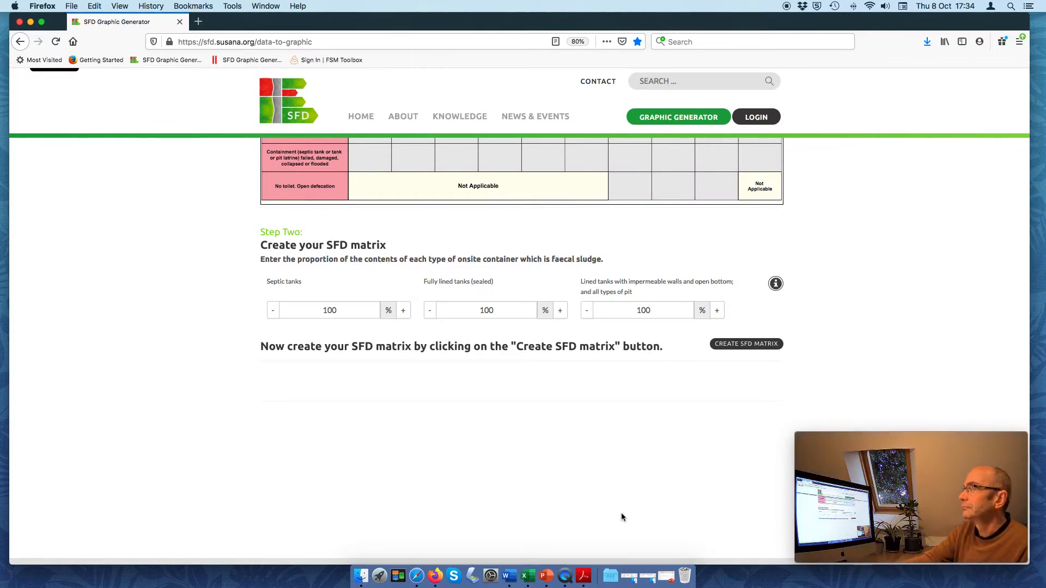
# Select the soakpit systems for septic tanks, fully lined tanks and open-bottom lined tanks, at both significant and low groundwater pollution risk.
pyautogui.scroll(4, 577, 464)
pyautogui.scroll(4, 574, 463)
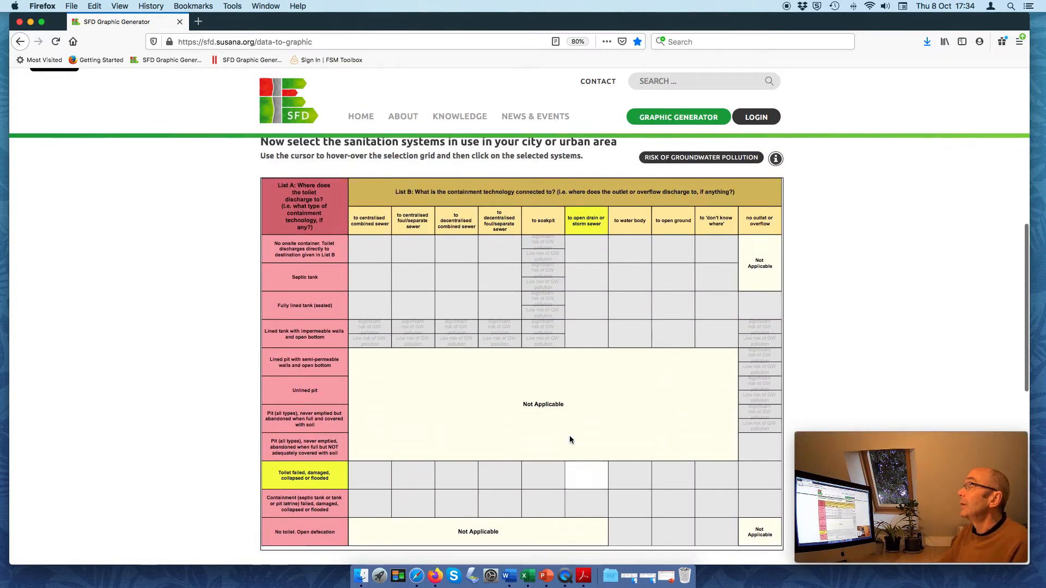
pyautogui.click(536, 269)
pyautogui.click(540, 313)
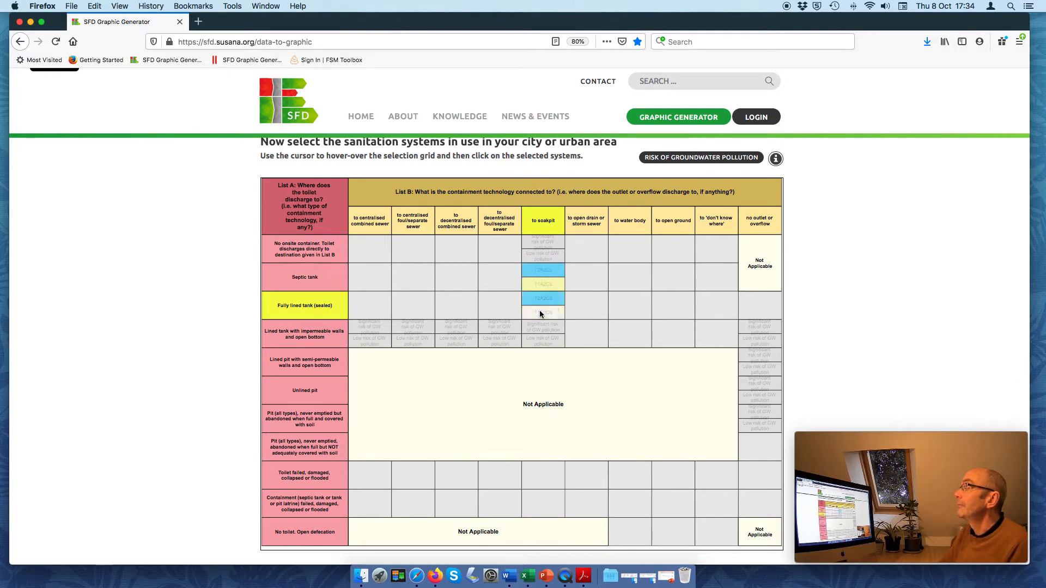
pyautogui.click(540, 342)
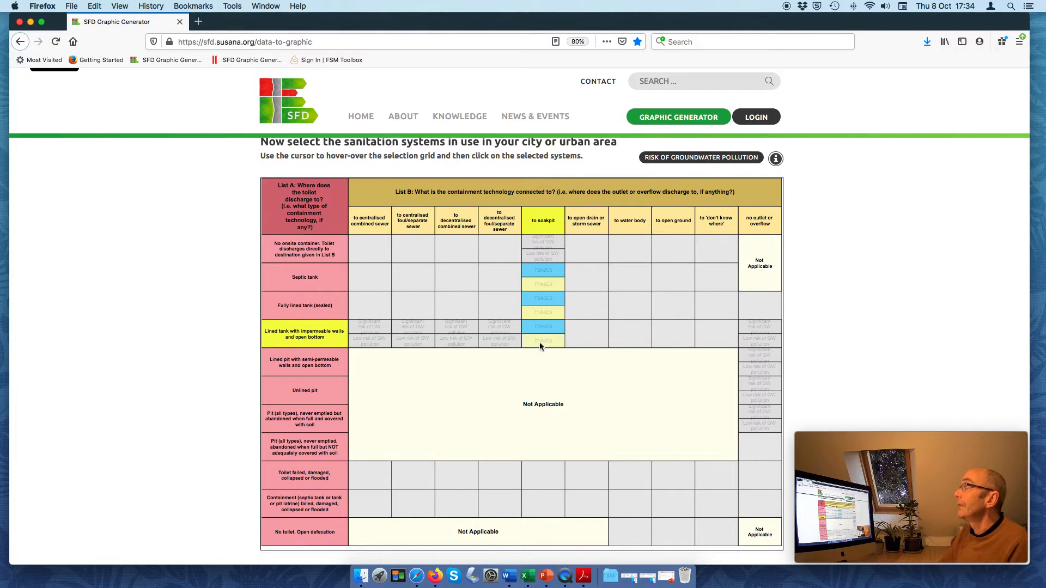
# Select septic tanks, fully lined tanks and open-bottom lined tanks discharging to water body and to open ground.
pyautogui.click(665, 279)
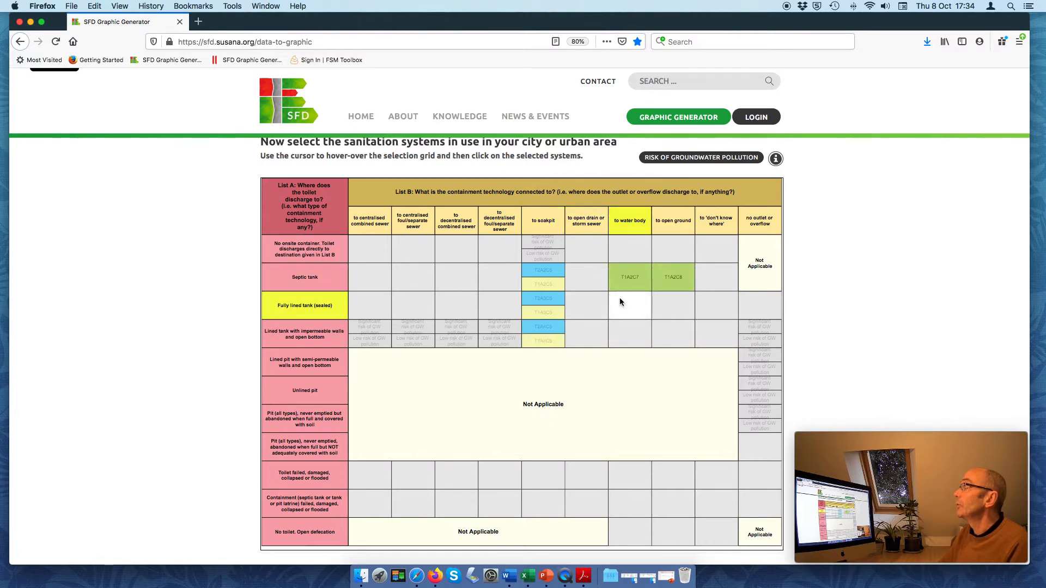
pyautogui.click(627, 303)
pyautogui.click(674, 305)
pyautogui.click(637, 329)
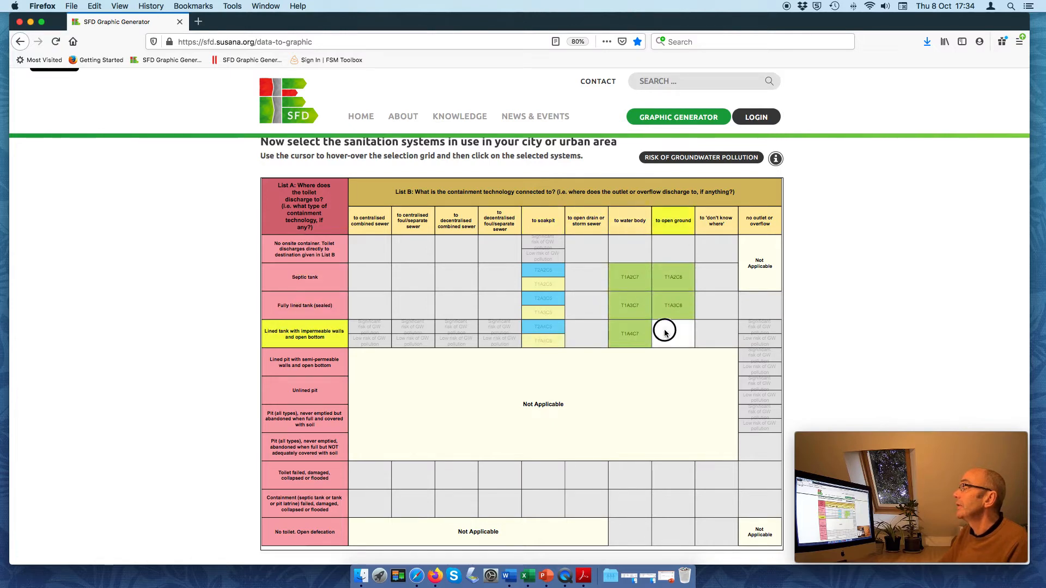
# Select the no outlet or overflow systems for fully lined tanks, open-bottom lined tanks and all pit types, including both groundwater risk levels.
pyautogui.click(759, 305)
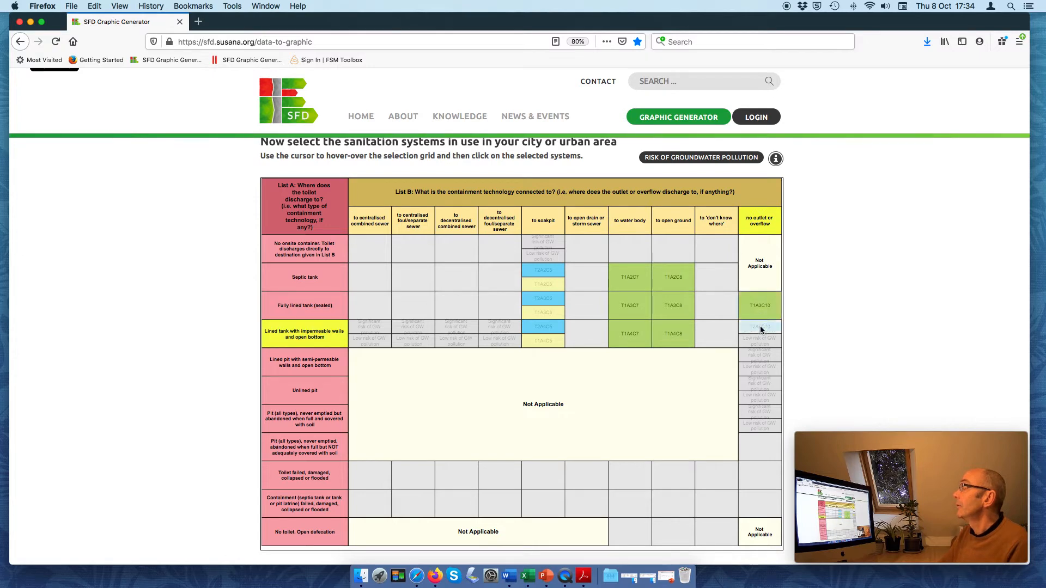
pyautogui.click(760, 327)
pyautogui.click(759, 358)
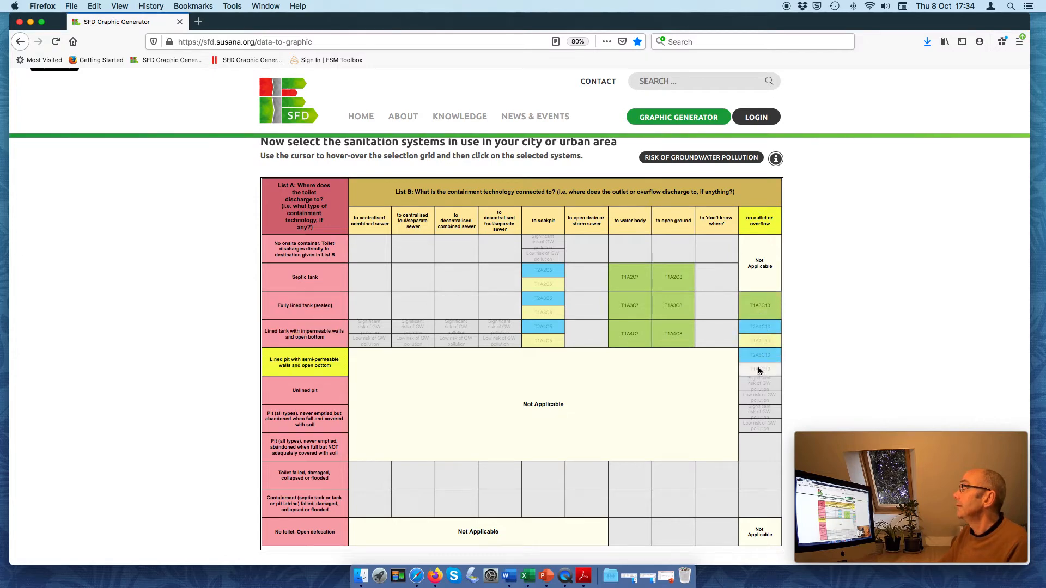
pyautogui.click(763, 435)
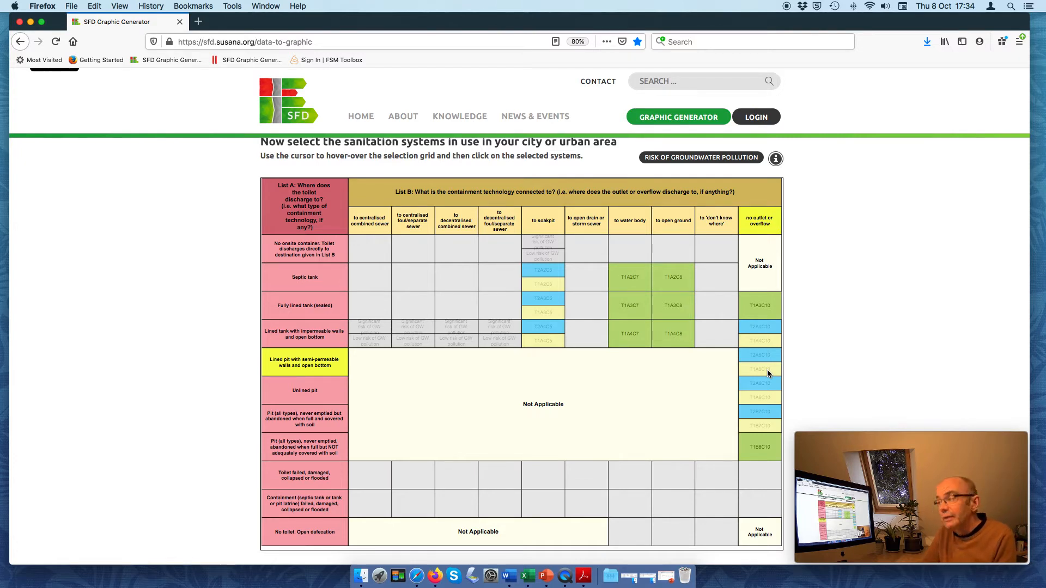
# Review the Step Two proportions and their help, highlighting the "50%" guidance for sewer or open drain connections and the supernatant sentence.
pyautogui.scroll(-5, 603, 414)
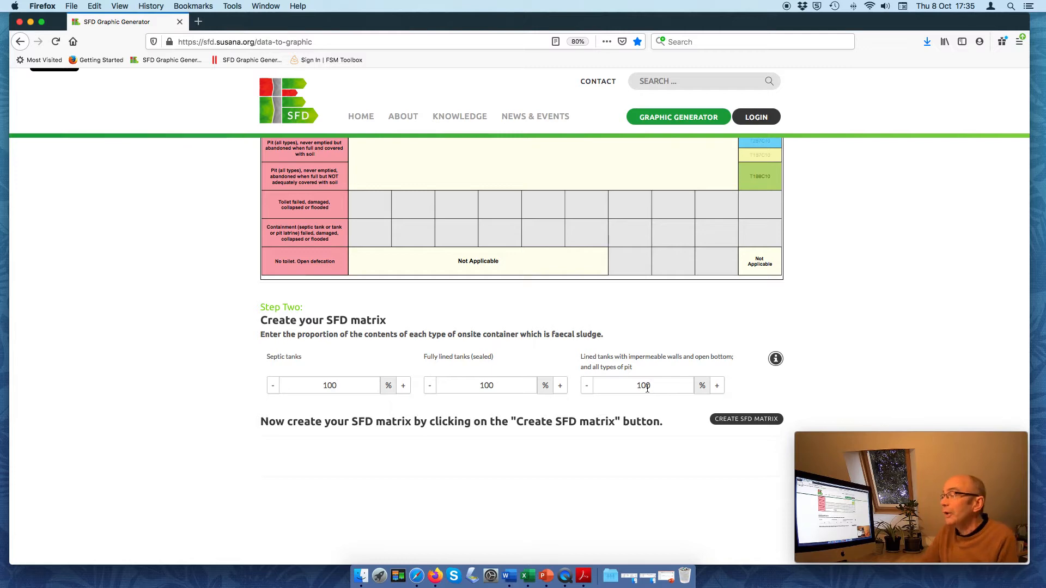
pyautogui.scroll(1, 505, 374)
pyautogui.scroll(5, 505, 370)
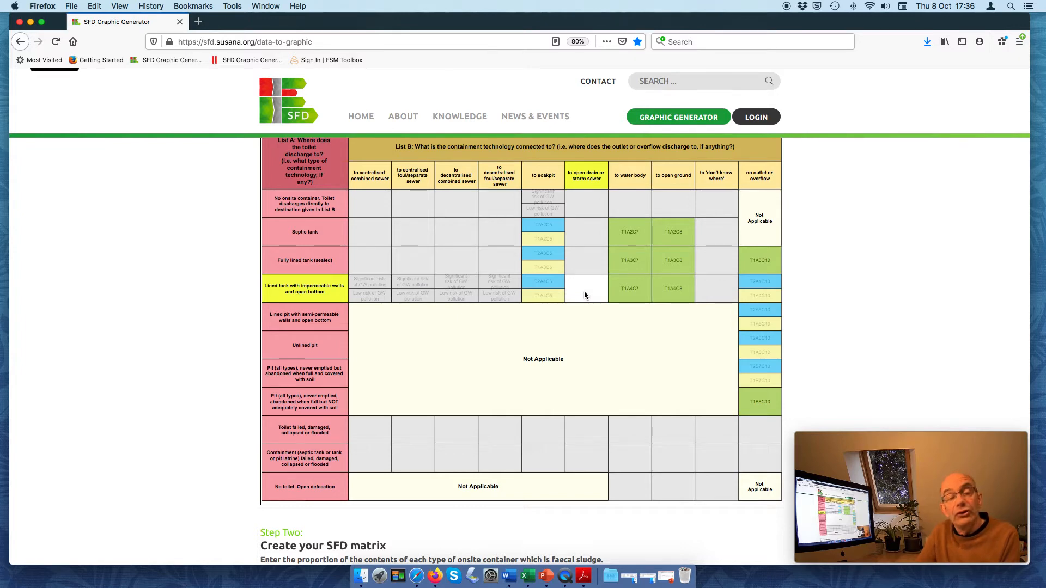
pyautogui.scroll(-5, 584, 293)
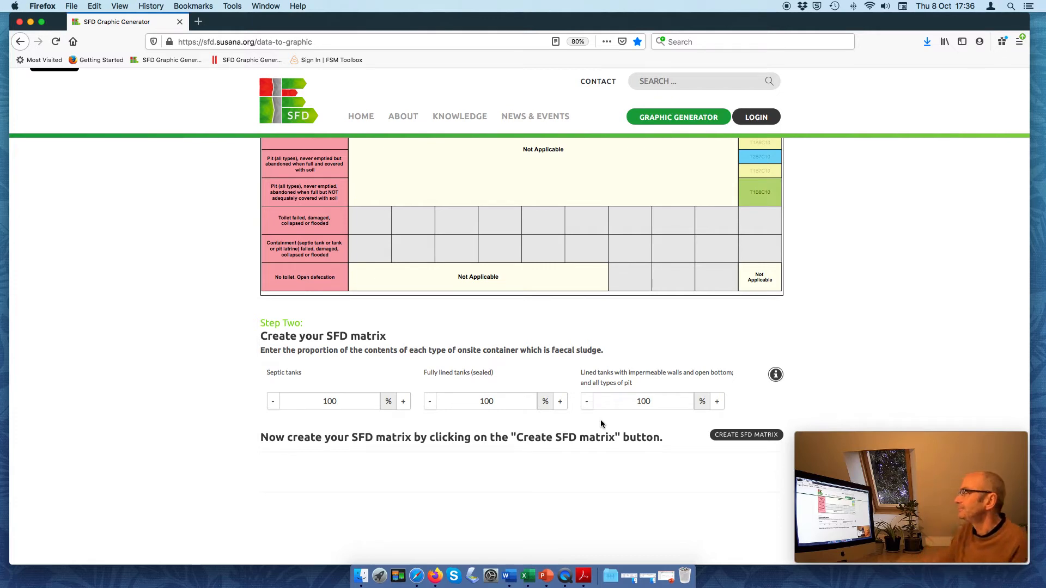
pyautogui.click(775, 374)
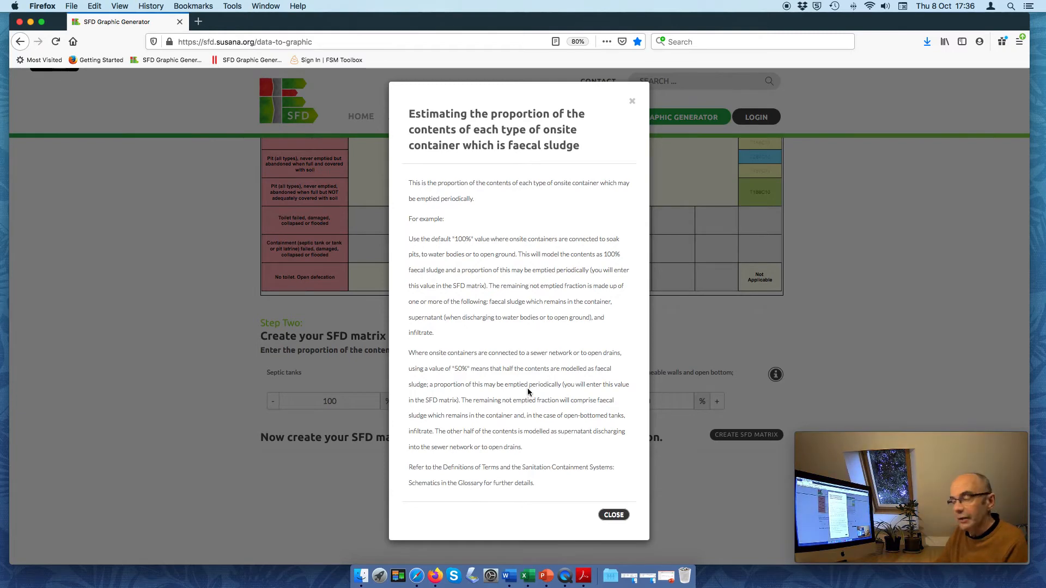
pyautogui.moveTo(412, 353); pyautogui.dragTo(427, 385)
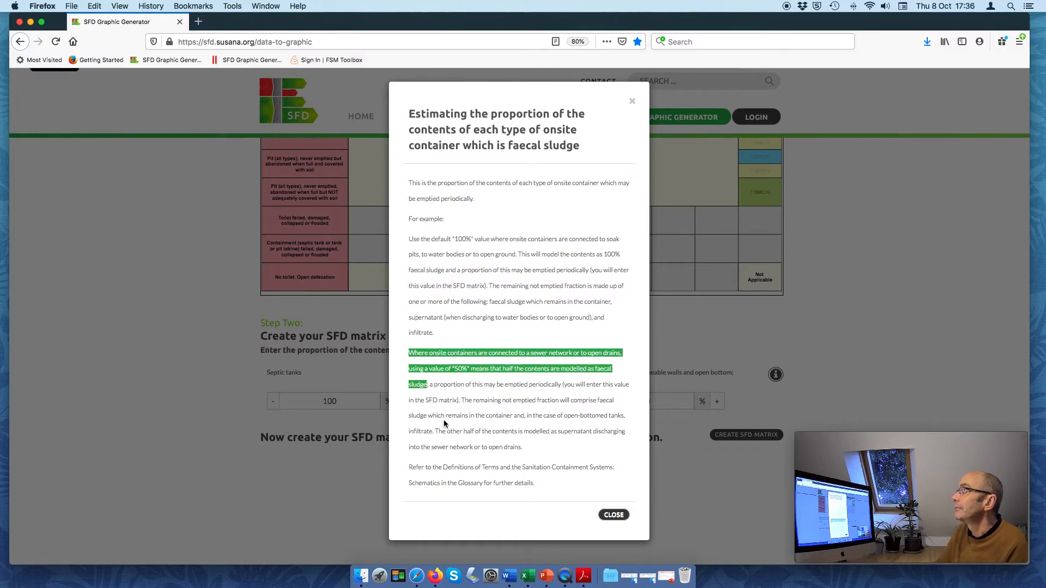
pyautogui.moveTo(436, 430); pyautogui.dragTo(526, 446)
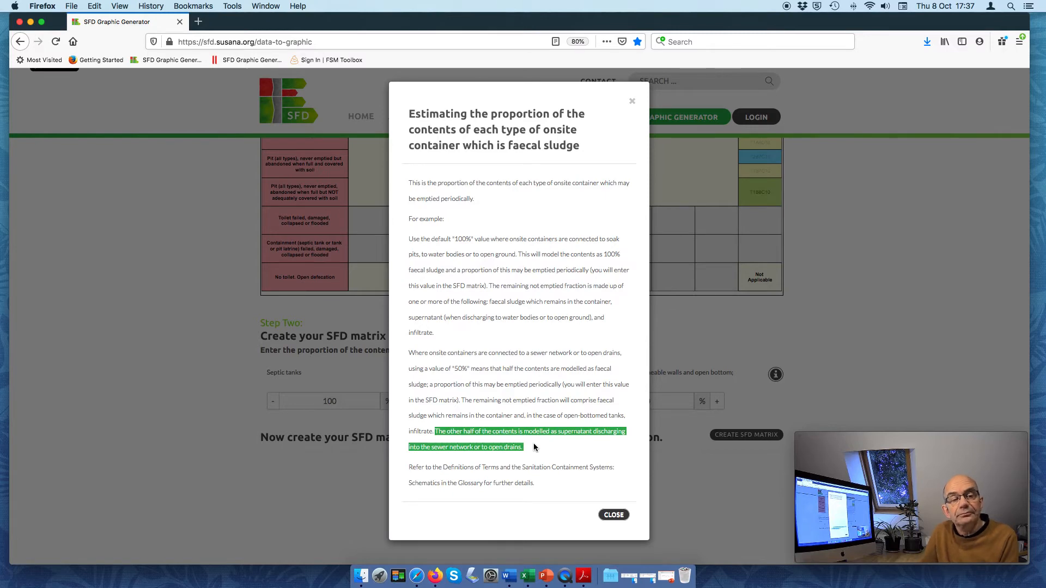
pyautogui.click(626, 516)
# Select septic tanks connected to all four centralised and decentralised sewer types and to open drain or storm sewer.
pyautogui.scroll(3, 507, 433)
pyautogui.scroll(3, 507, 428)
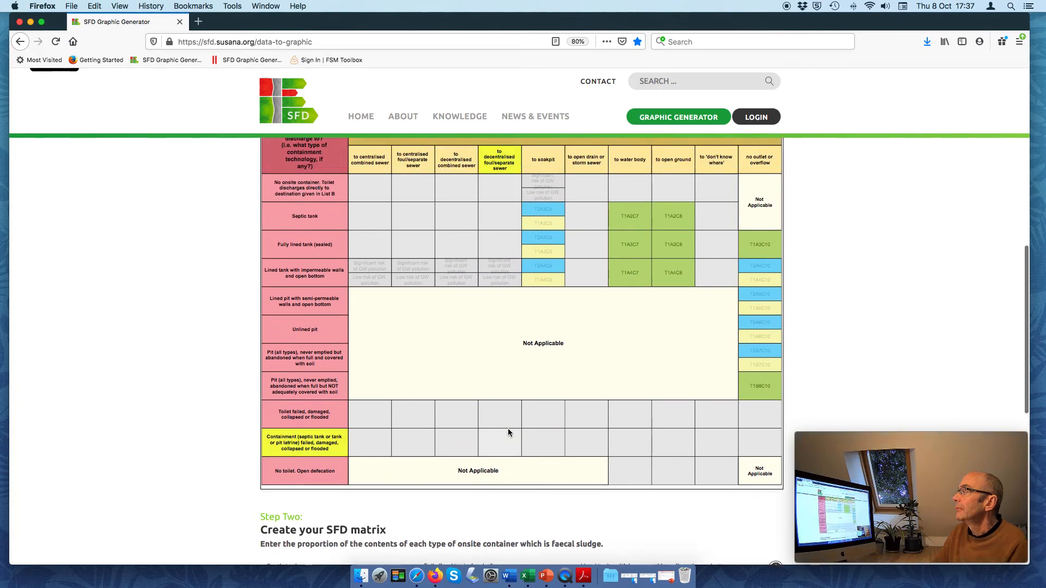
pyautogui.click(368, 229)
pyautogui.click(403, 232)
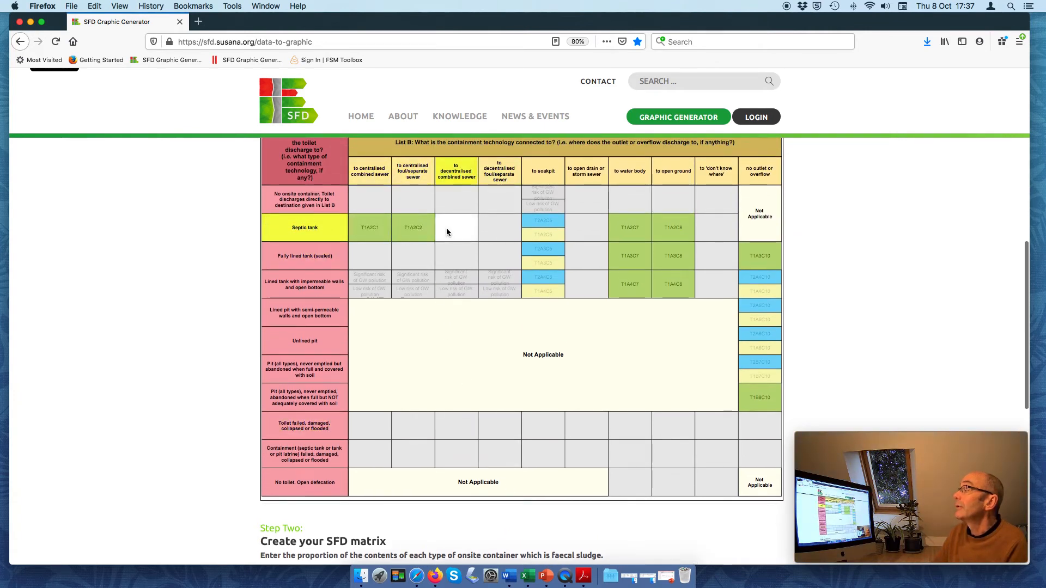
pyautogui.click(456, 229)
pyautogui.click(485, 228)
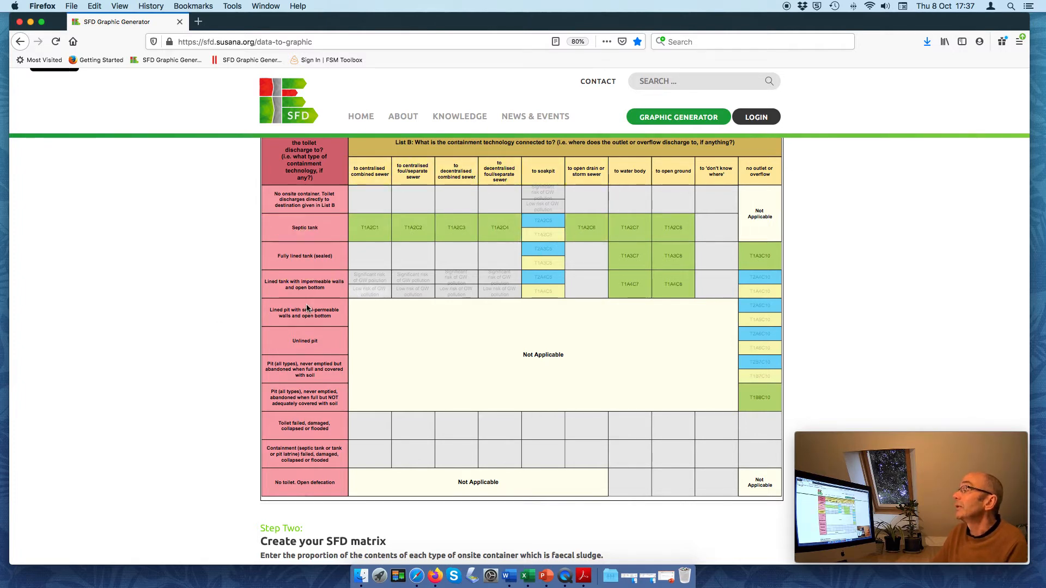
# Set the faecal sludge proportion for septic tanks to 50%.
pyautogui.scroll(-5, 145, 348)
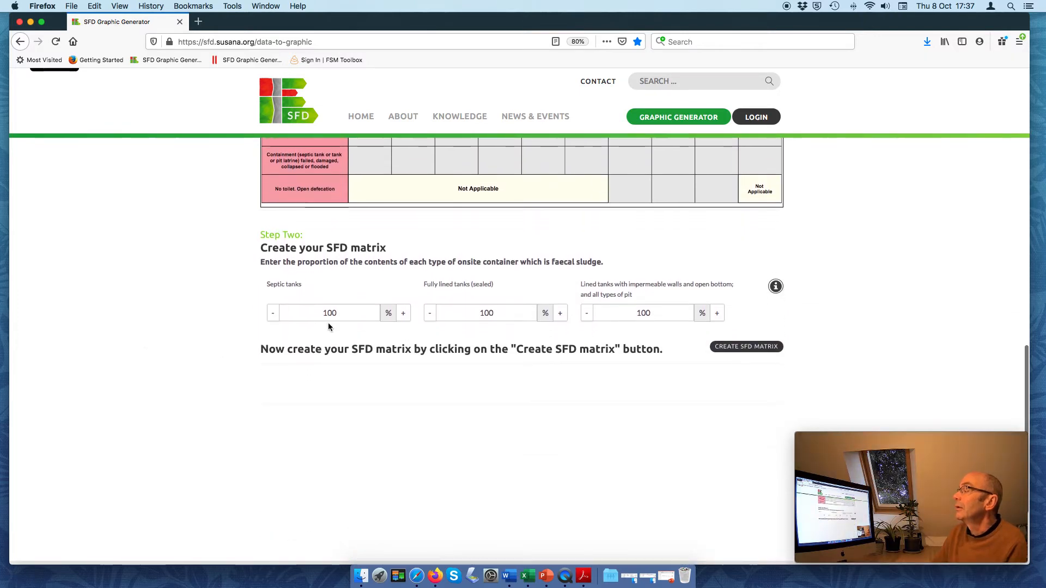
pyautogui.click(331, 313)
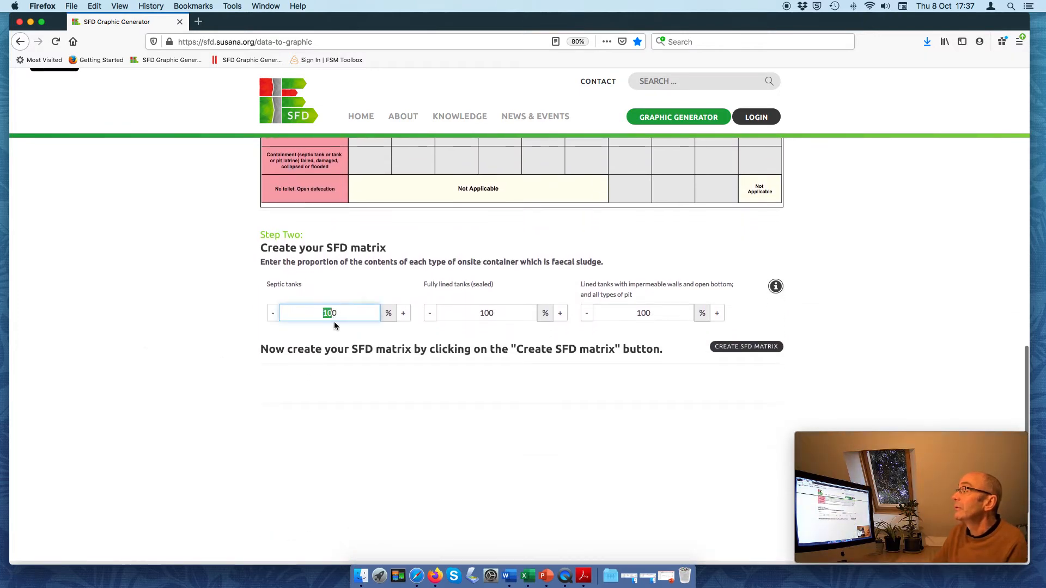
pyautogui.write('50')
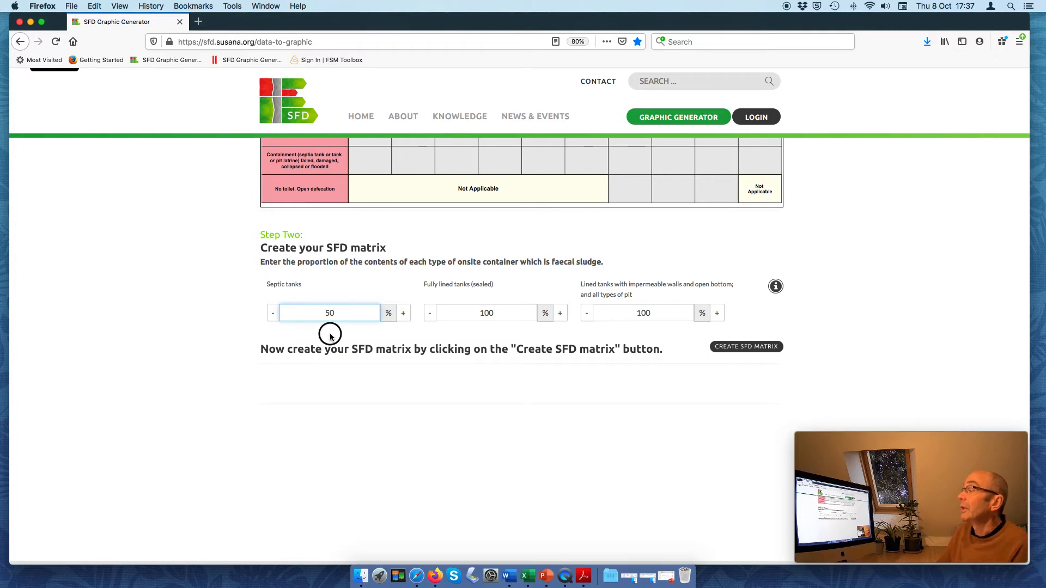
pyautogui.click(330, 335)
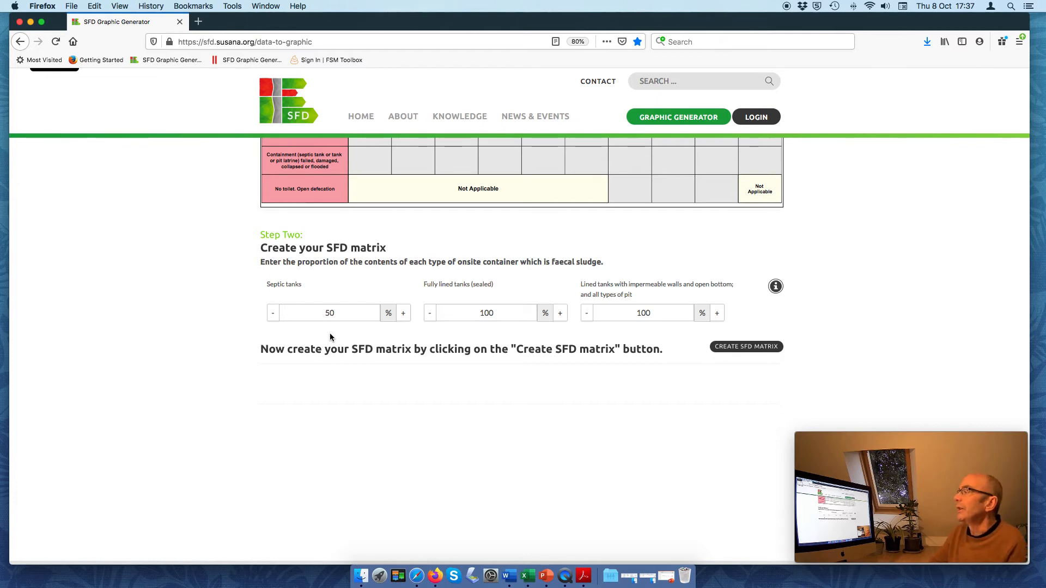
# Select fully lined tanks connected to all four centralised and decentralised sewer types and to open drain or storm sewer.
pyautogui.scroll(5, 330, 337)
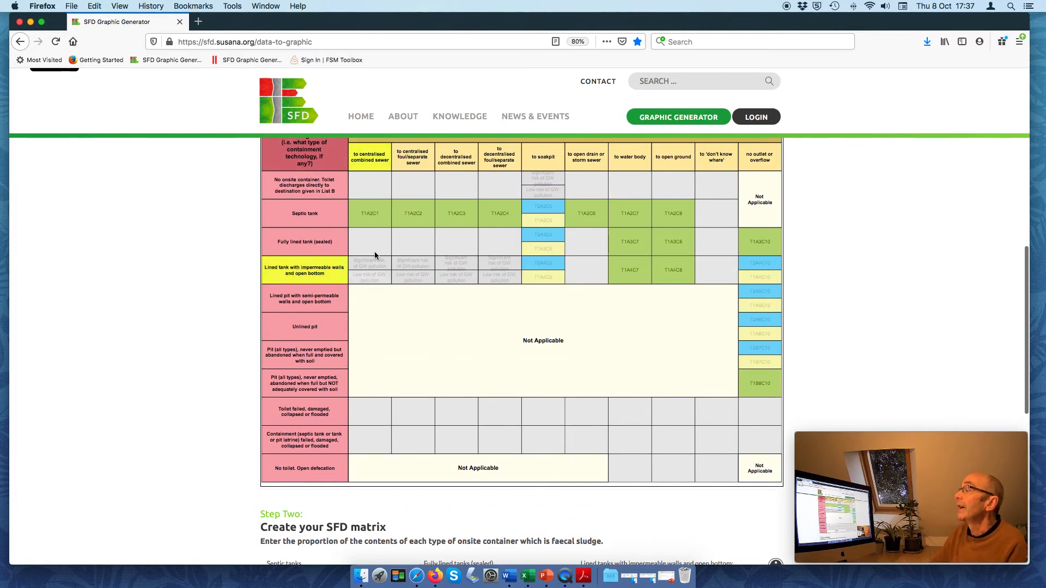
pyautogui.click(374, 246)
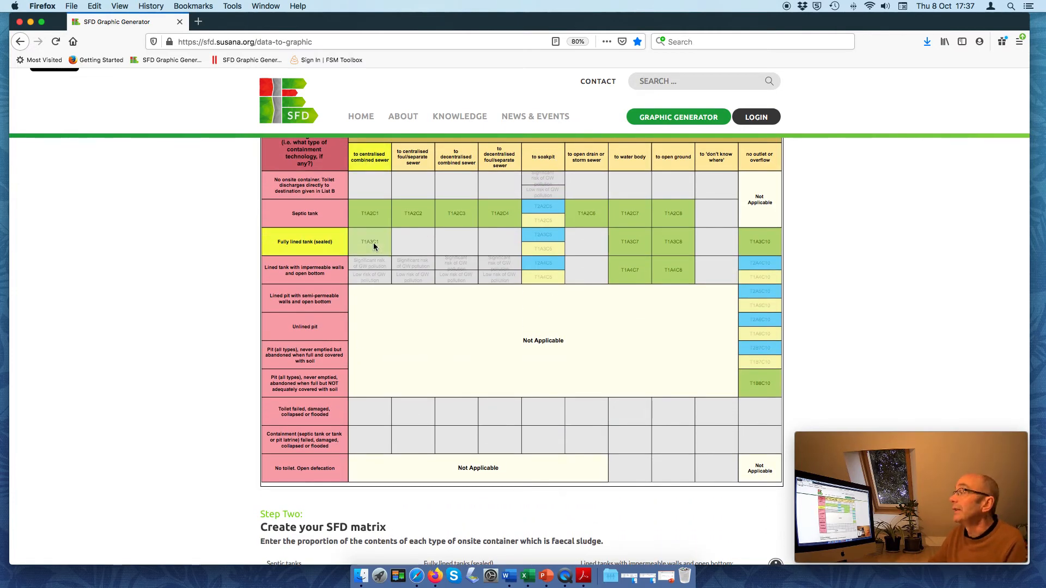
pyautogui.click(412, 244)
pyautogui.click(449, 243)
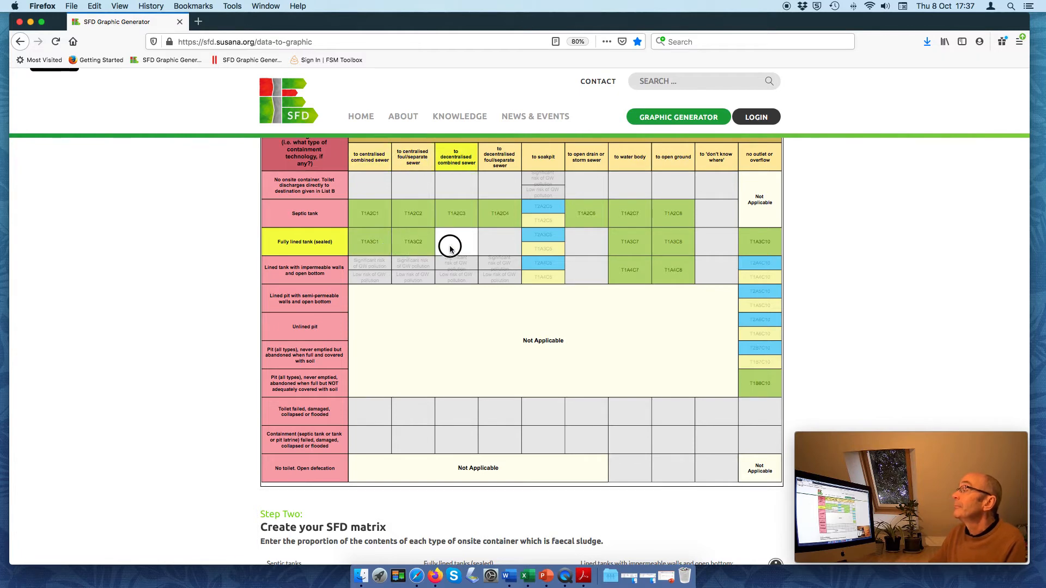
pyautogui.click(497, 245)
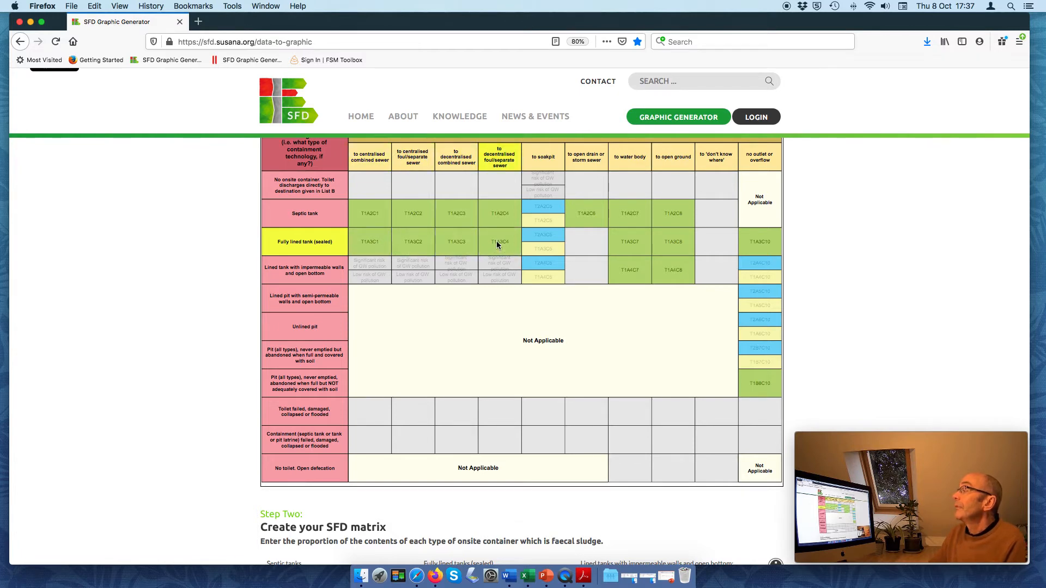
pyautogui.click(583, 246)
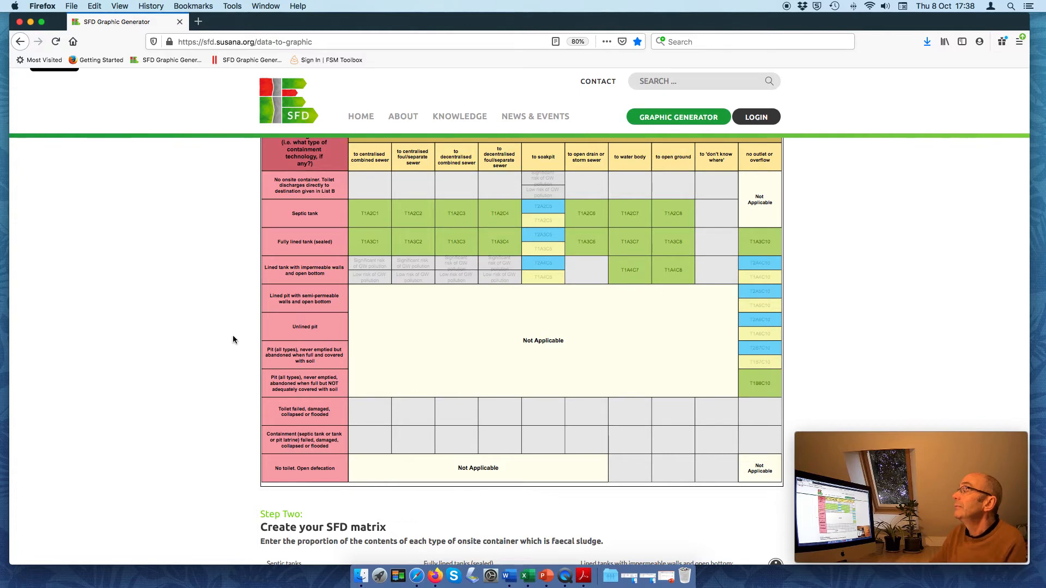
# Set the faecal sludge proportion for fully lined tanks (sealed) to 50%.
pyautogui.scroll(-5, 233, 335)
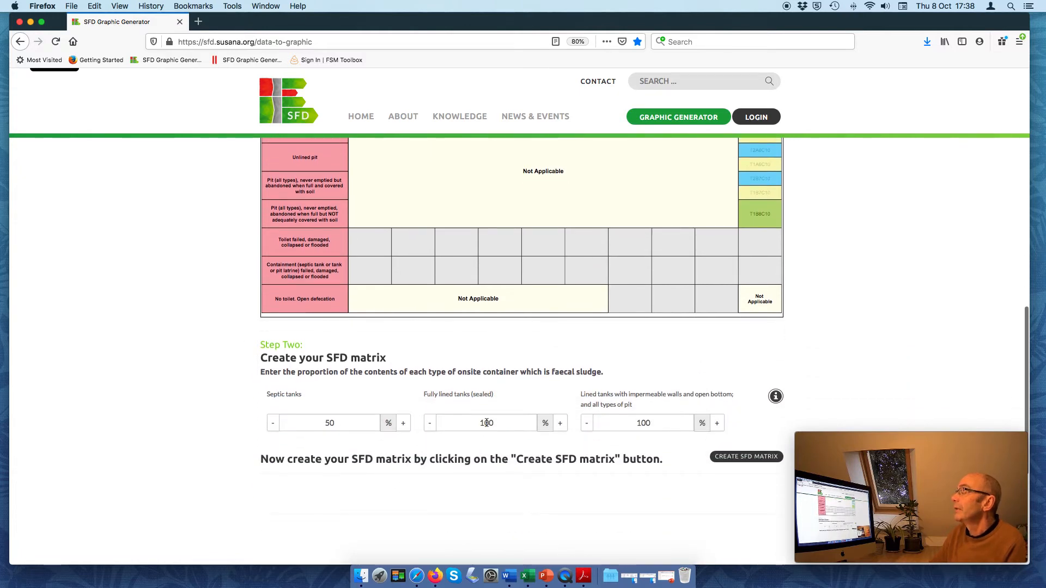
pyautogui.moveTo(487, 424); pyautogui.dragTo(479, 423)
pyautogui.write('50')
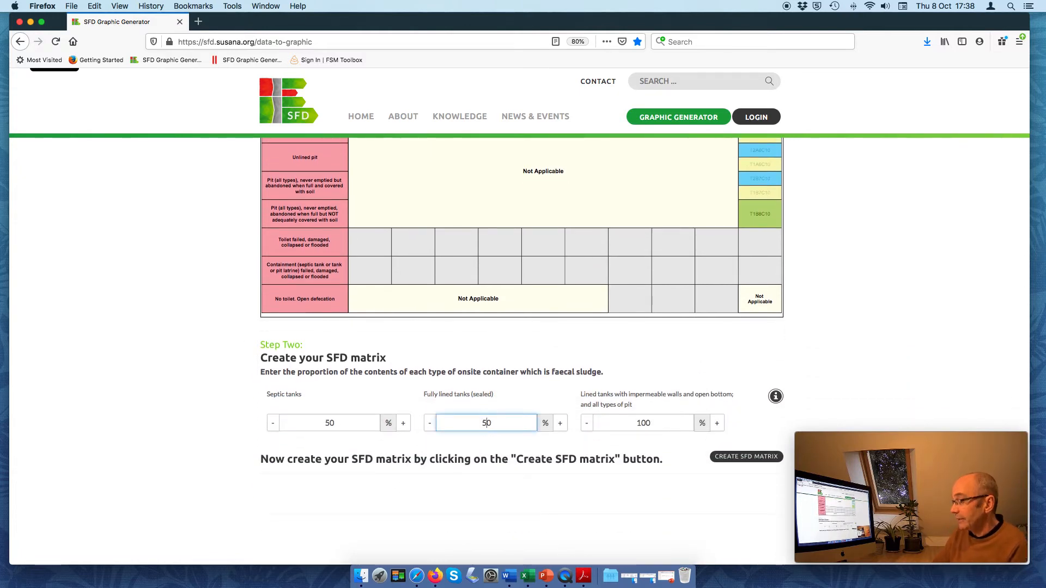
# Set the faecal sludge proportion for lined tanks with impermeable walls and open bottom, and all types of pit, to 50%.
pyautogui.scroll(7, 481, 420)
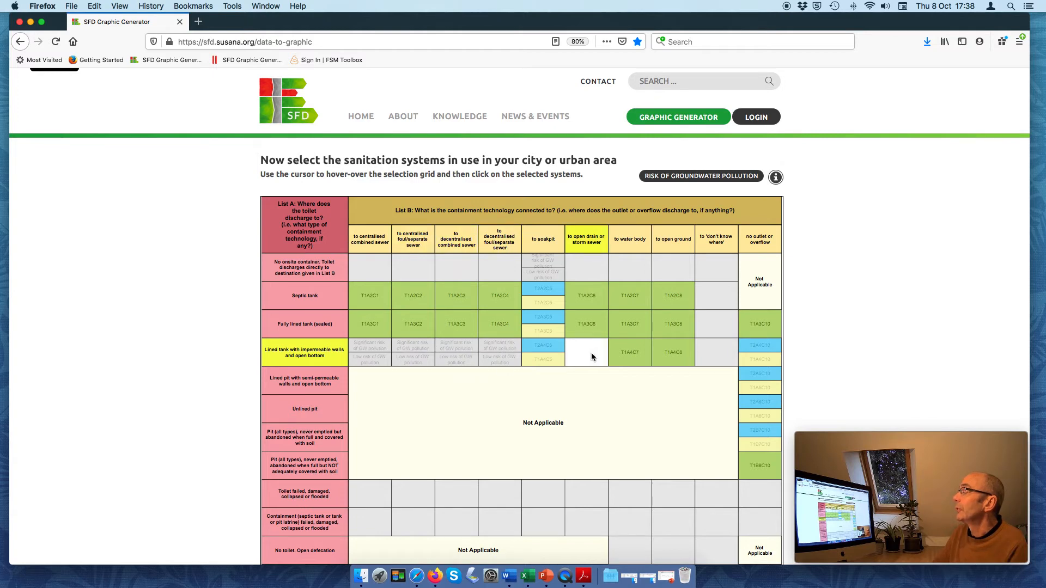
pyautogui.scroll(-9, 591, 353)
pyautogui.doubleClick(644, 337)
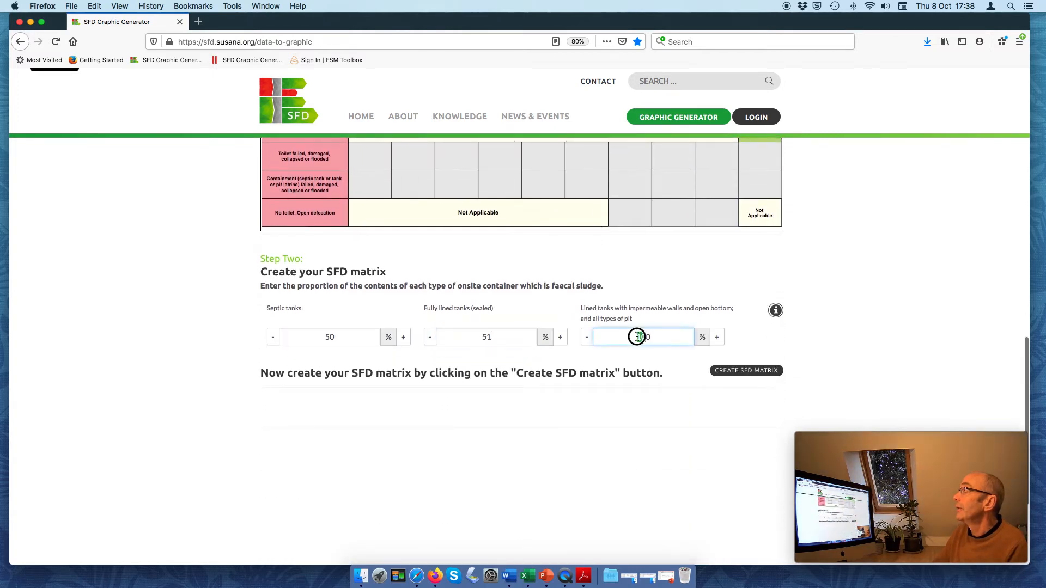
pyautogui.write('50')
# Review the selection grid and Step Two values, and correct the fully lined tanks proportion to 50%.
pyautogui.scroll(8, 526, 359)
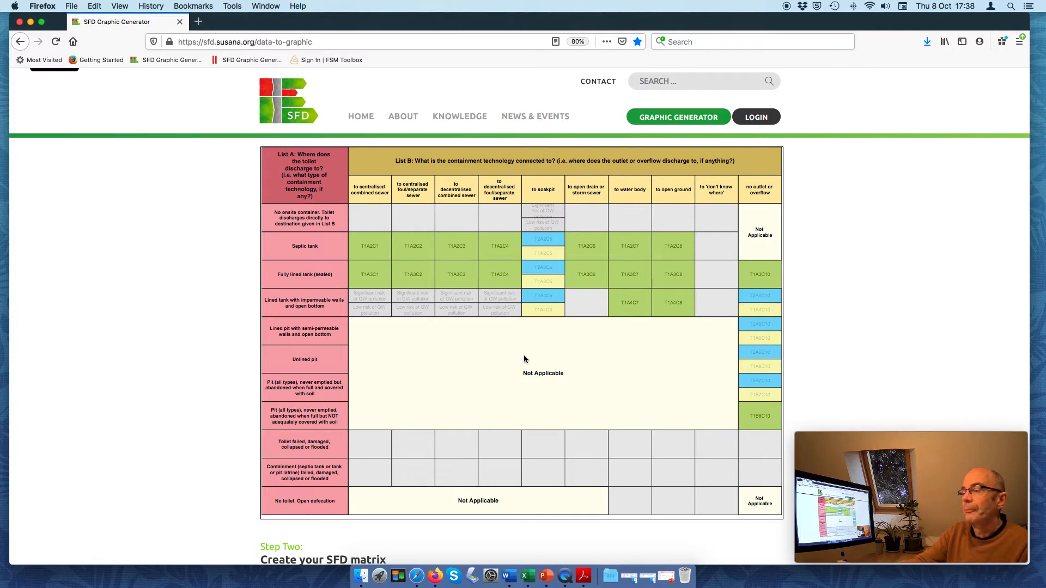
pyautogui.scroll(-5, 524, 359)
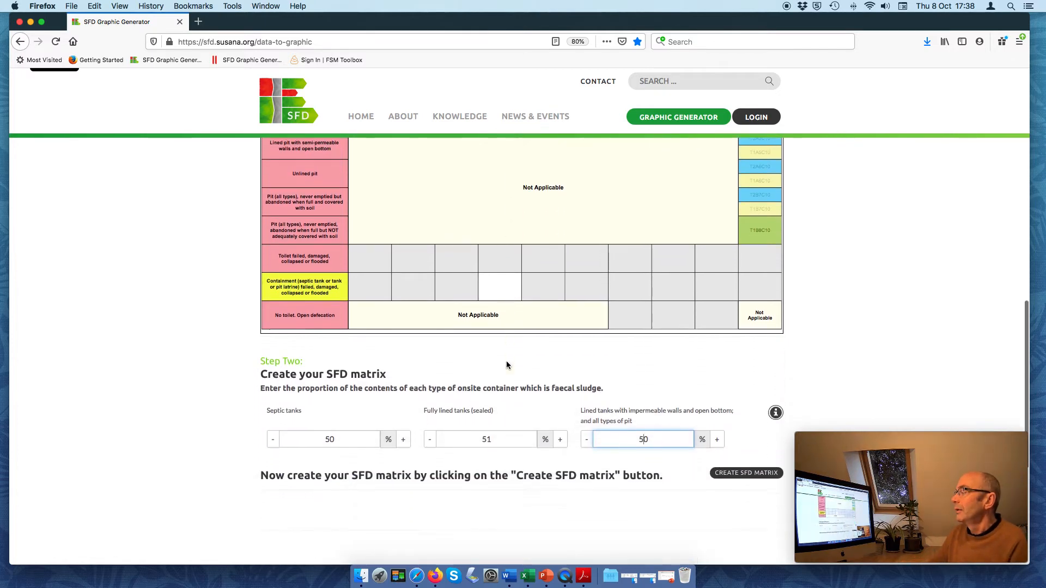
pyautogui.click(494, 437)
pyautogui.press('BackSpace')
pyautogui.write('0')
pyautogui.click(492, 409)
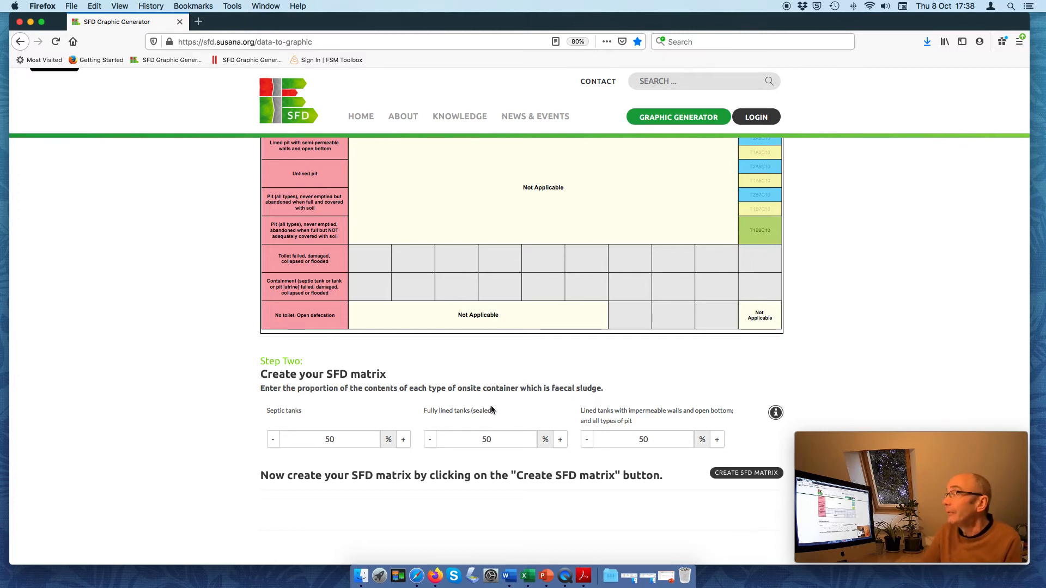
# Reset the SFD Graphic Generator to clear the selected systems and entered proportions.
pyautogui.moveTo(455, 114)
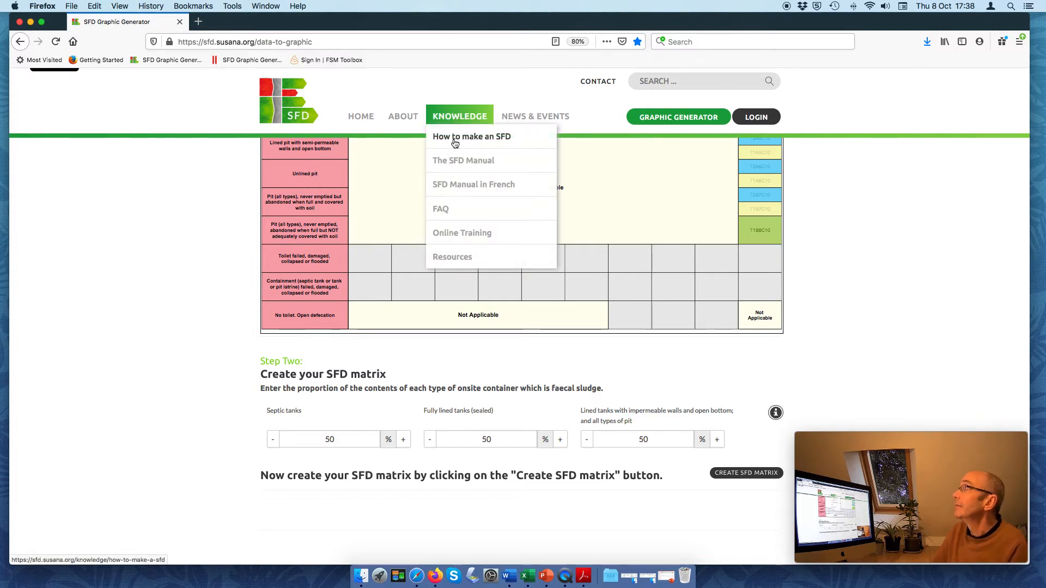
pyautogui.scroll(10, 846, 249)
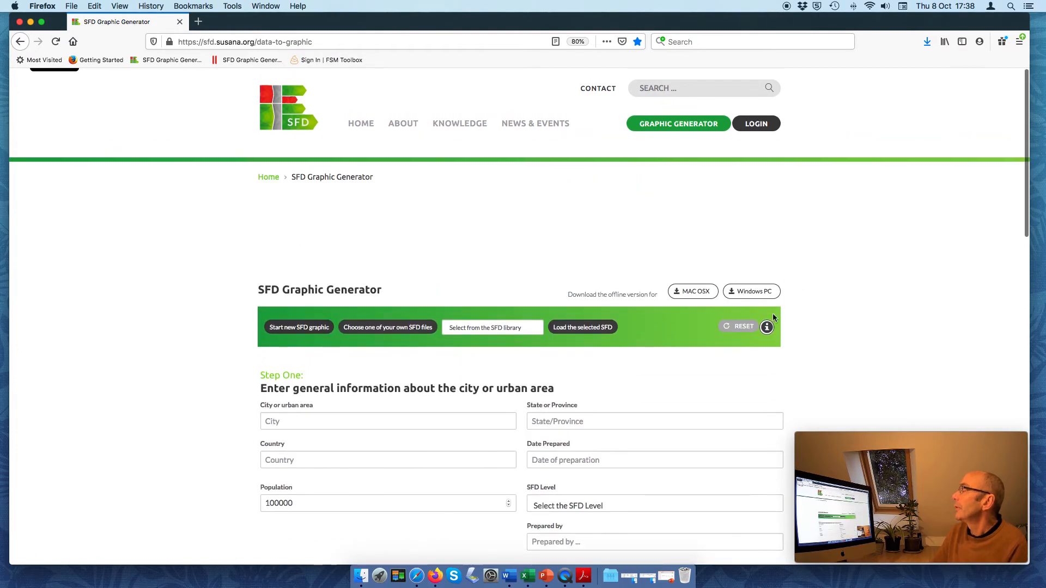
pyautogui.click(751, 330)
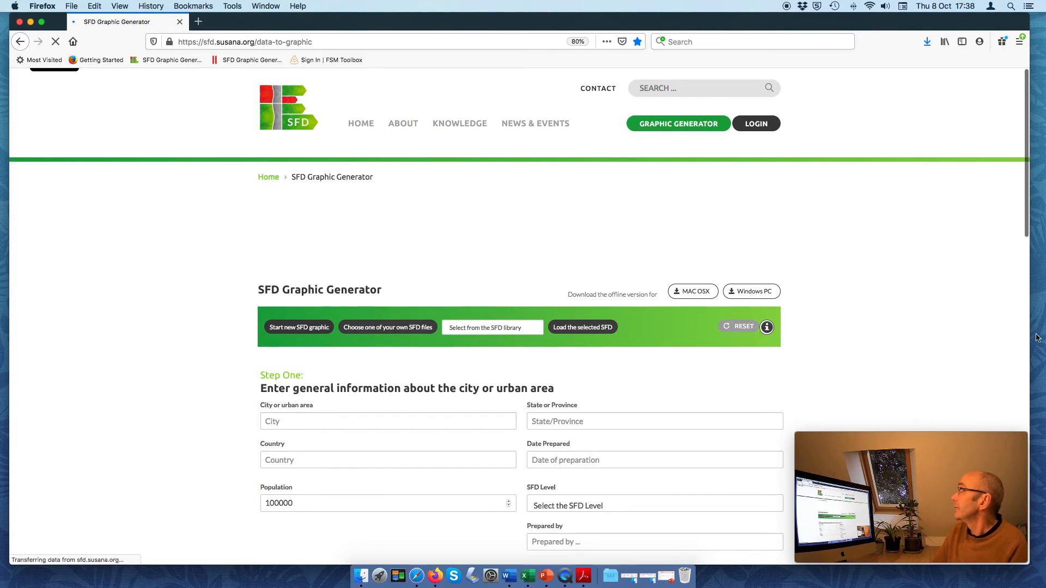
# Open the "How to make an SFD" page in a new window and arrange it side by side with the narrowed generator window.
pyautogui.moveTo(1028, 331); pyautogui.dragTo(515, 294)
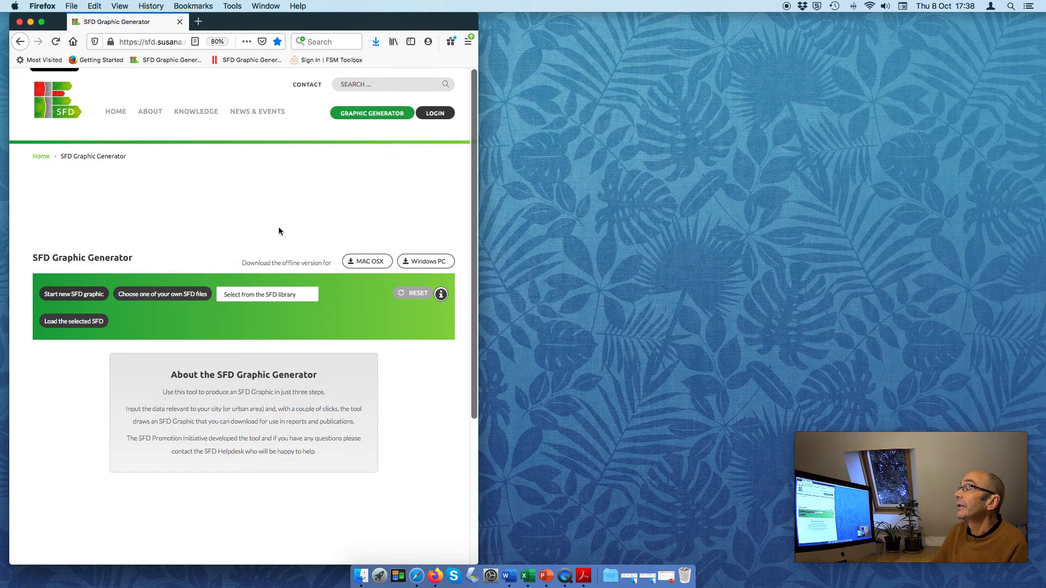
pyautogui.moveTo(198, 111)
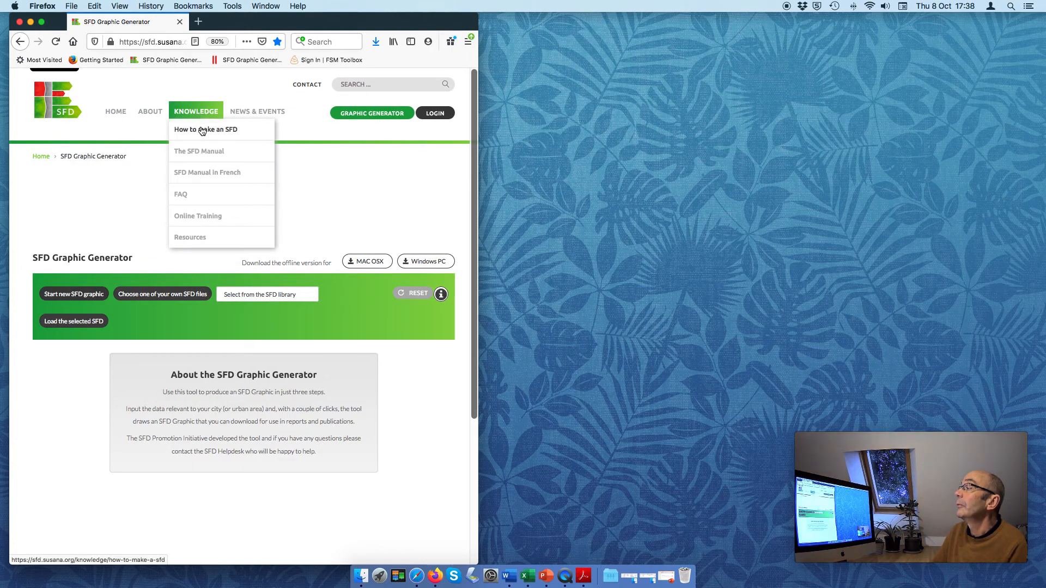
pyautogui.rightClick(202, 130)
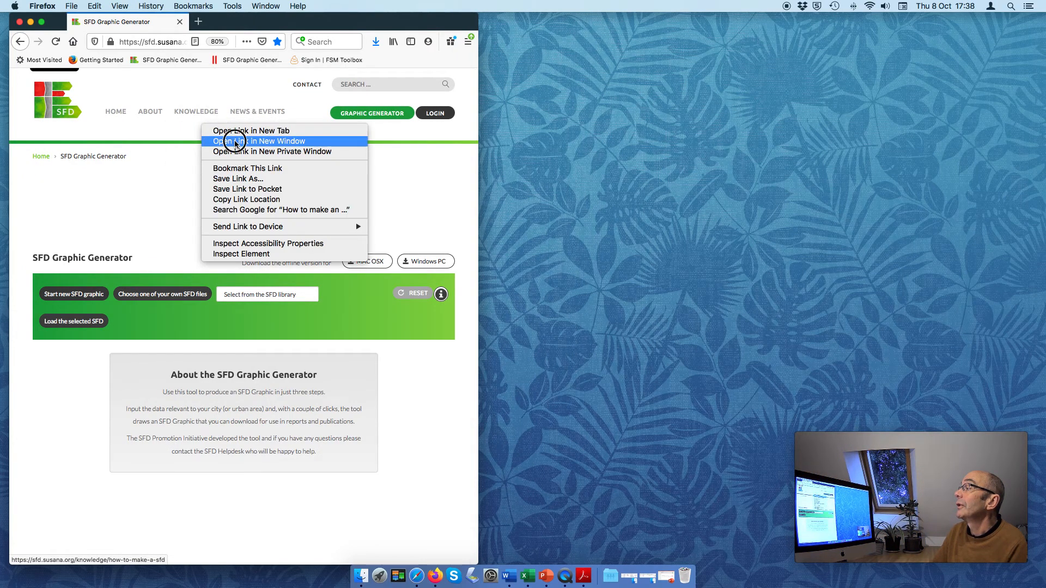
pyautogui.click(236, 141)
pyautogui.moveTo(253, 25); pyautogui.dragTo(725, 24)
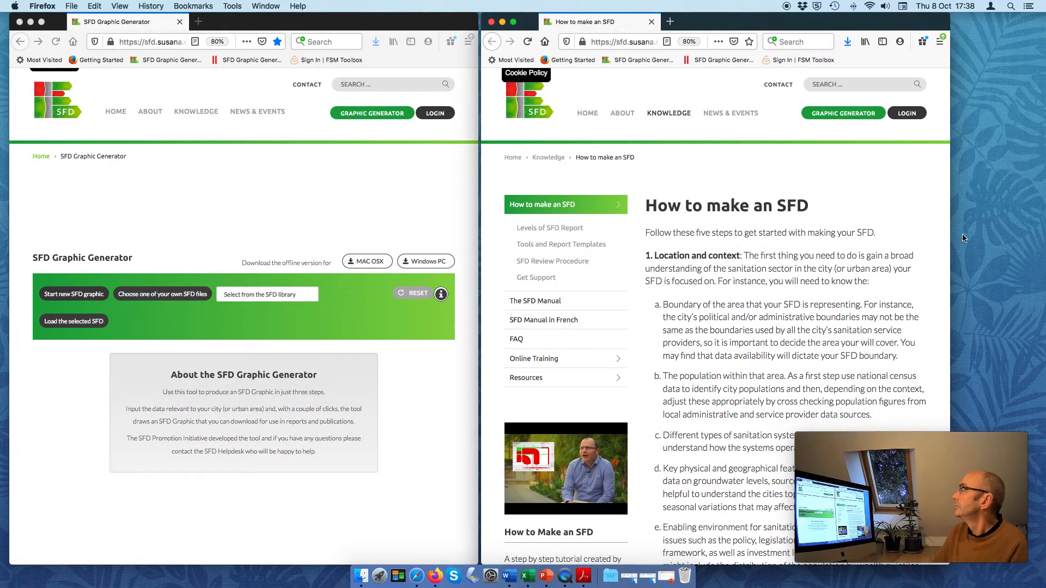
pyautogui.moveTo(950, 229); pyautogui.dragTo(1021, 226)
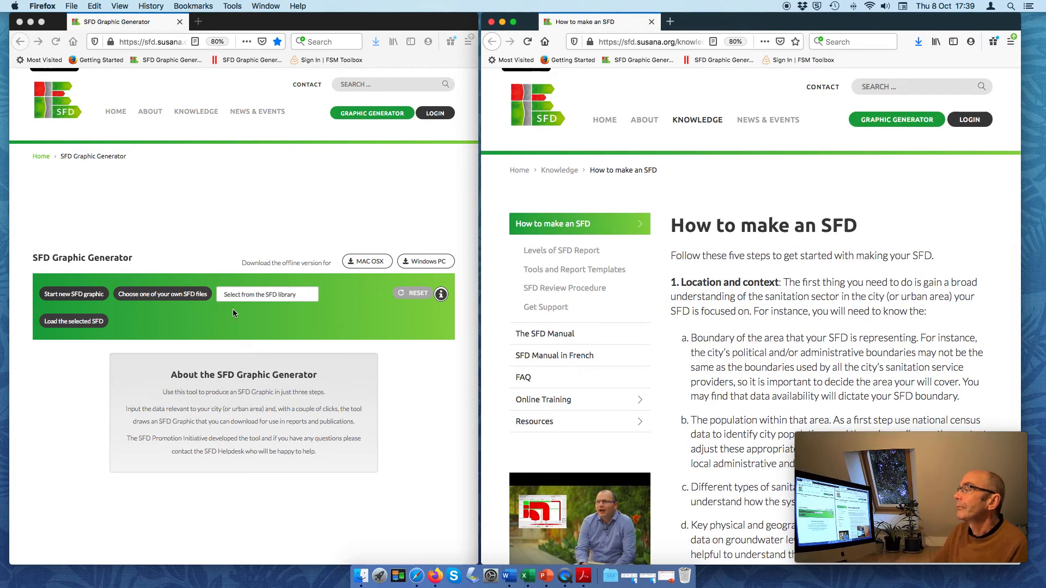
# Start a new SFD graphic and bring its selection grid and Step Two proportions into view.
pyautogui.click(73, 294)
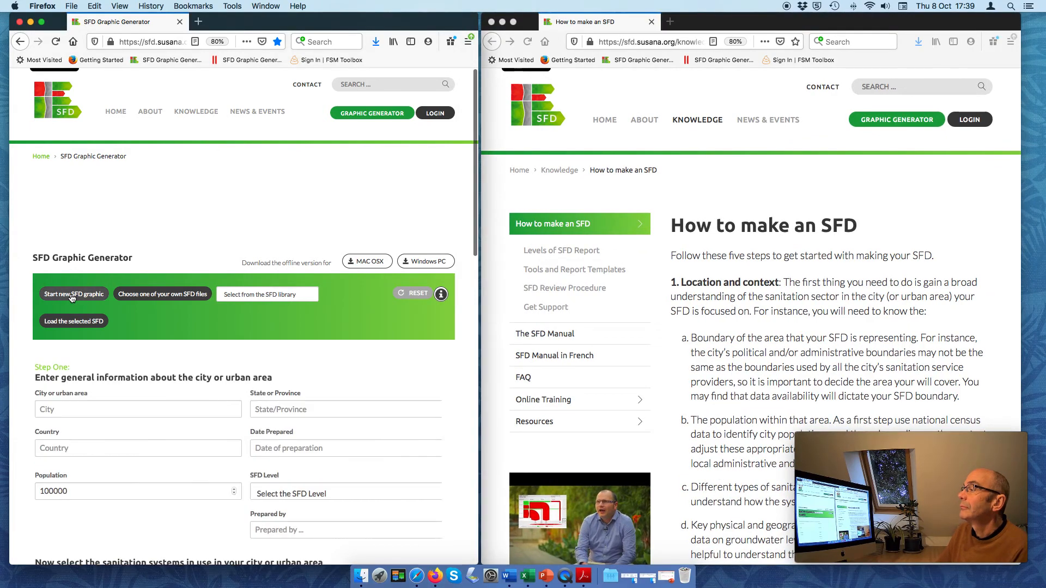
pyautogui.scroll(-15, 269, 431)
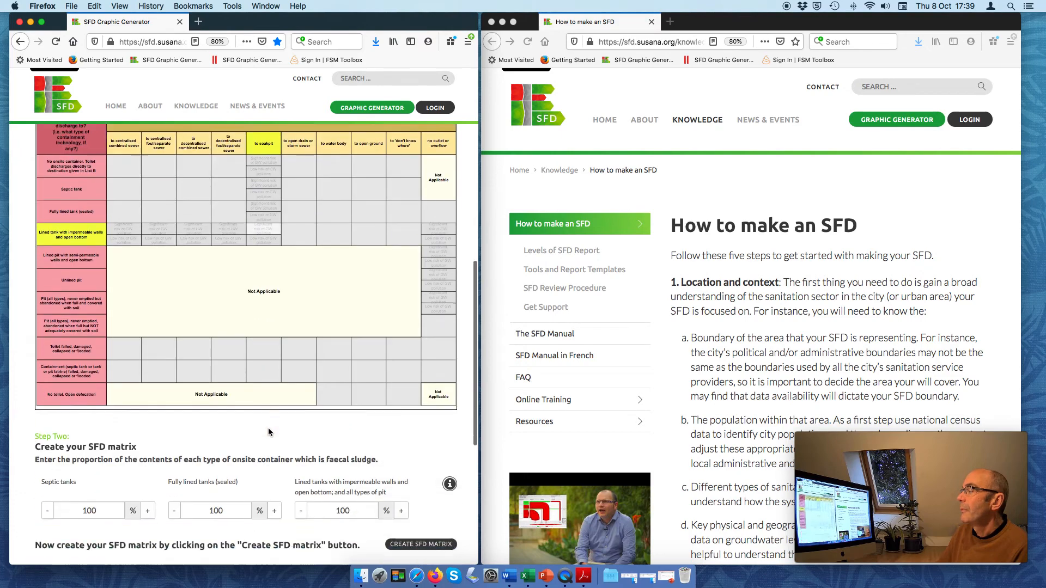
pyautogui.scroll(1, 268, 432)
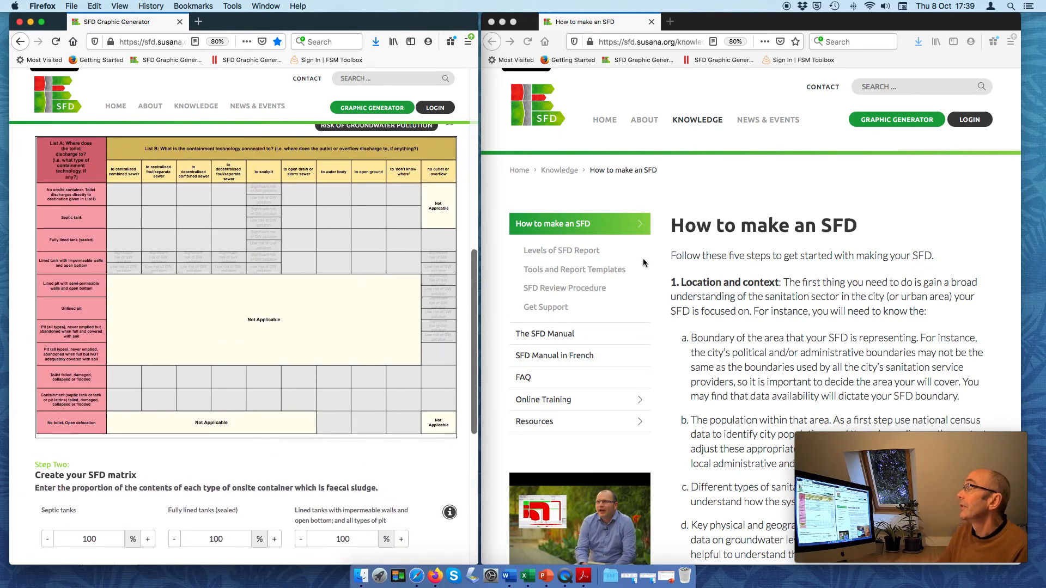
# Open the help tool for step two on estimating the faecal sludge proportion from the Tools and Report Templates page.
pyautogui.click(595, 270)
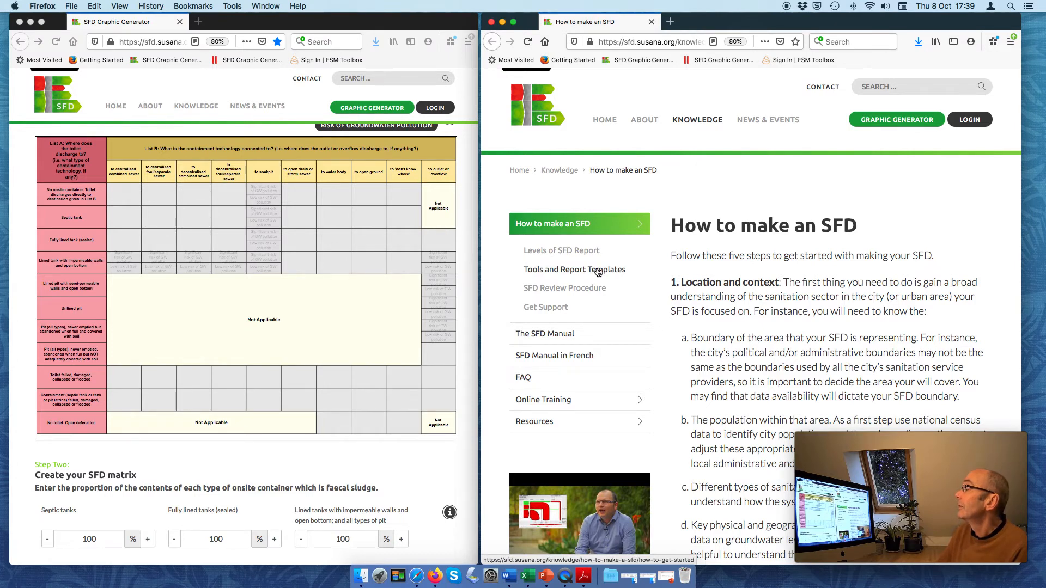
pyautogui.click(597, 270)
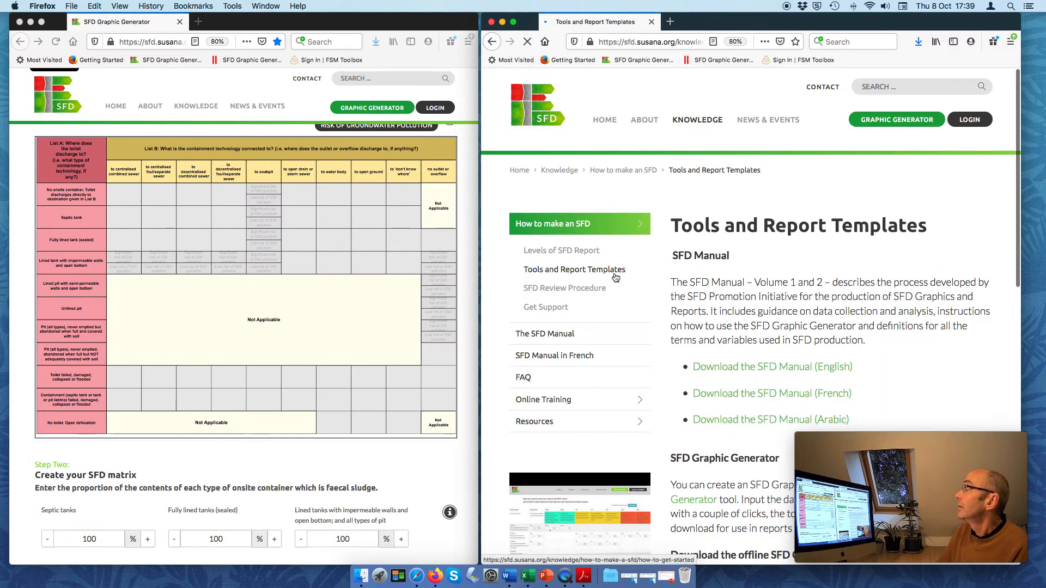
pyautogui.scroll(-10, 736, 325)
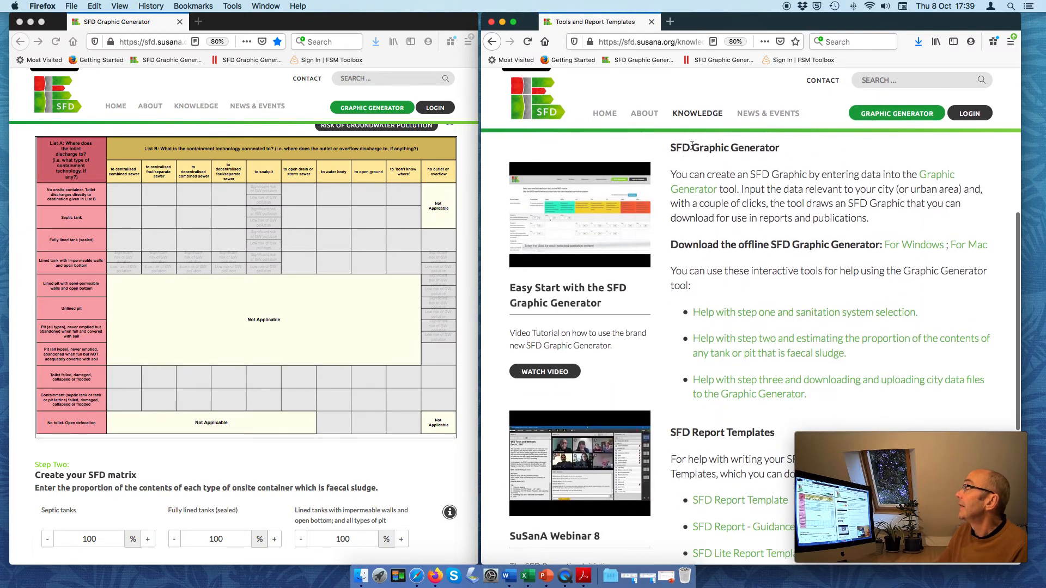
pyautogui.click(742, 344)
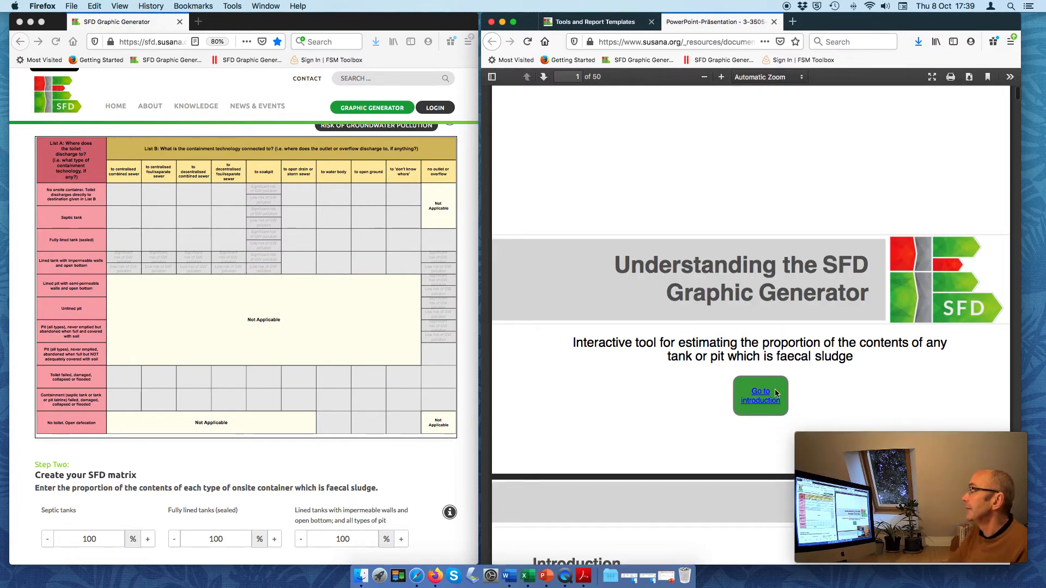
# Read the help document's introduction, highlight "Step two", and go to the interactive tool explaining which values to use for each system.
pyautogui.click(762, 393)
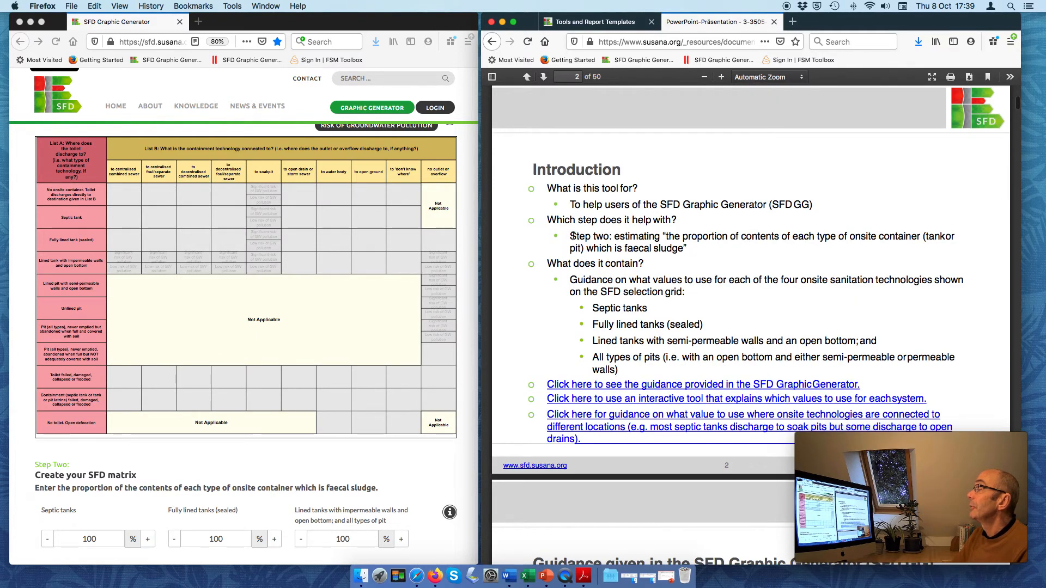
pyautogui.moveTo(572, 236); pyautogui.dragTo(606, 236)
pyautogui.scroll(-2, 649, 266)
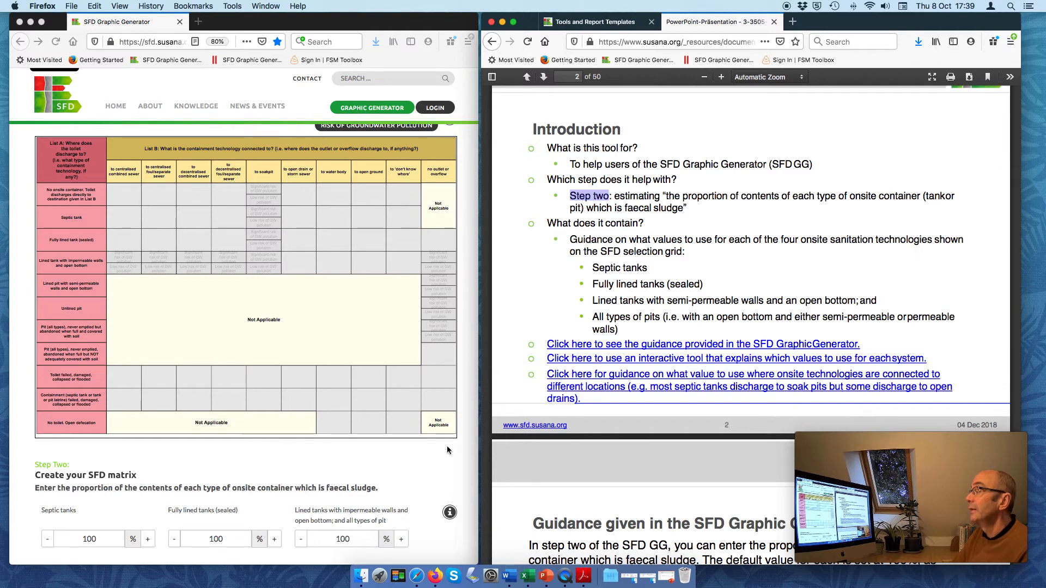
pyautogui.scroll(-2, 692, 282)
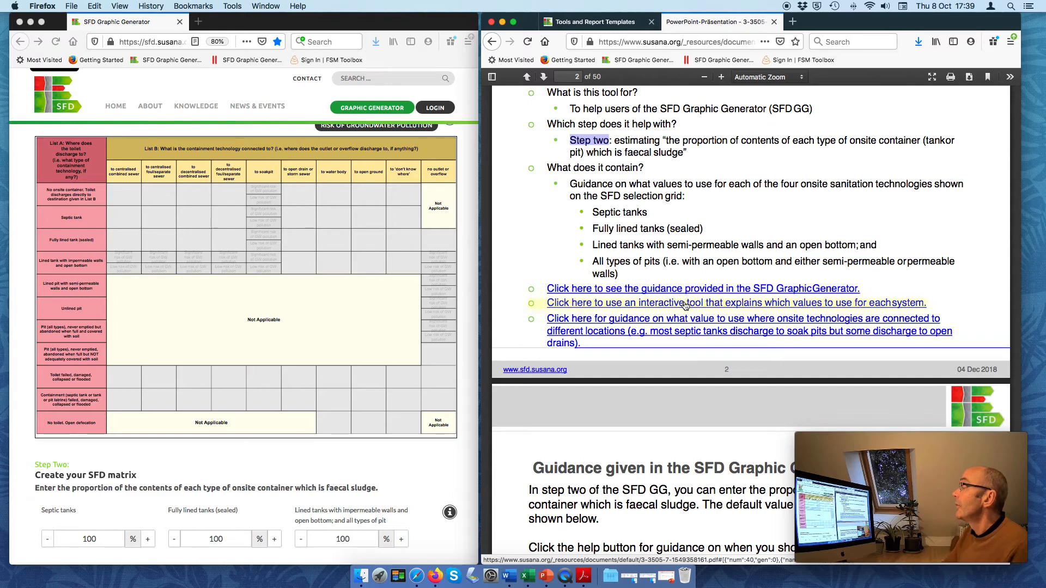
pyautogui.click(685, 303)
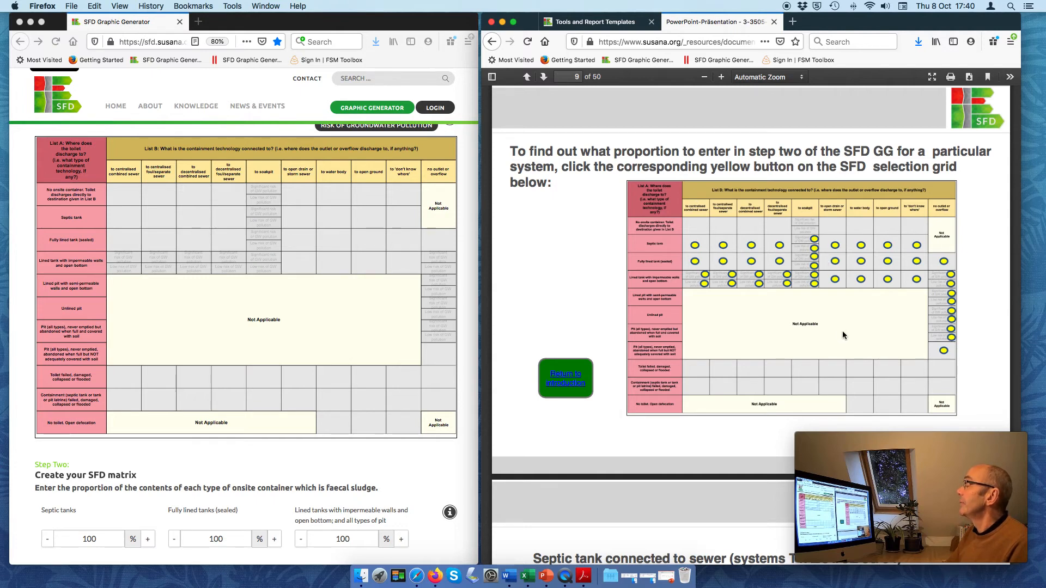
# Select septic tank to soakpit with low risk of groundwater pollution and look up that system's guidance, highlighting the proportion to enter.
pyautogui.click(265, 226)
pyautogui.click(264, 221)
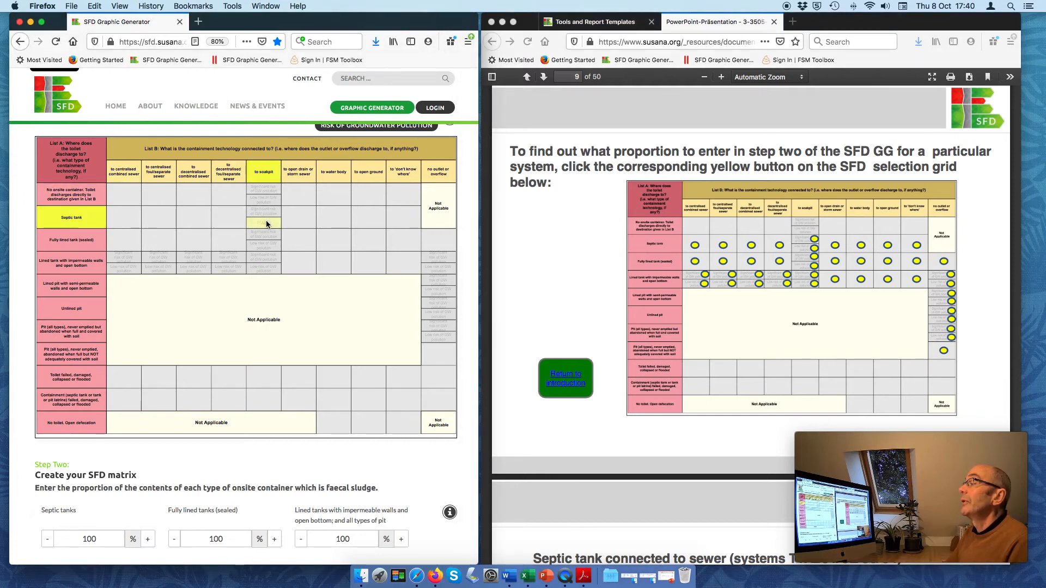
pyautogui.click(815, 251)
pyautogui.click(816, 251)
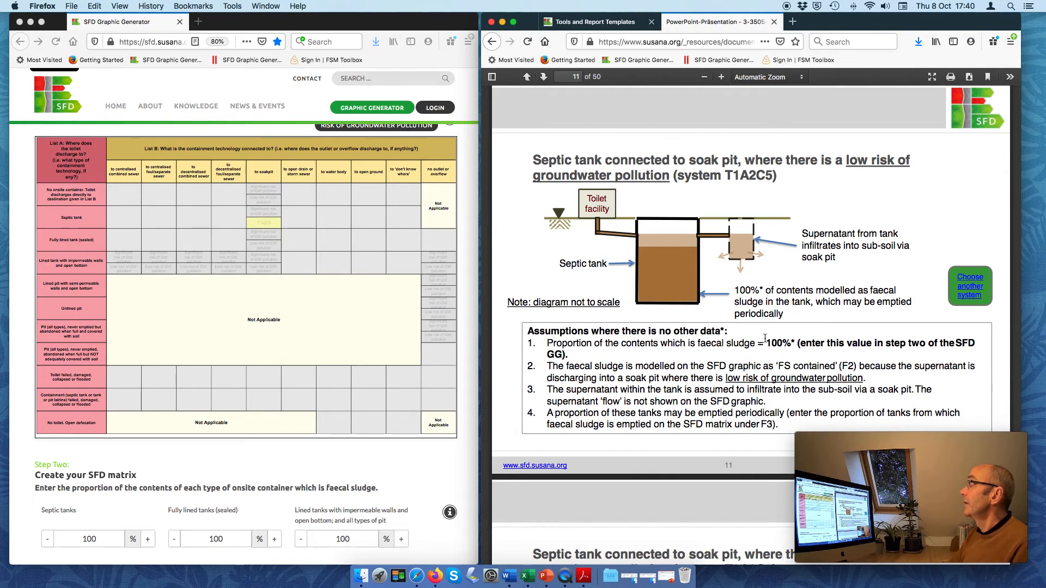
pyautogui.moveTo(767, 342); pyautogui.dragTo(983, 344)
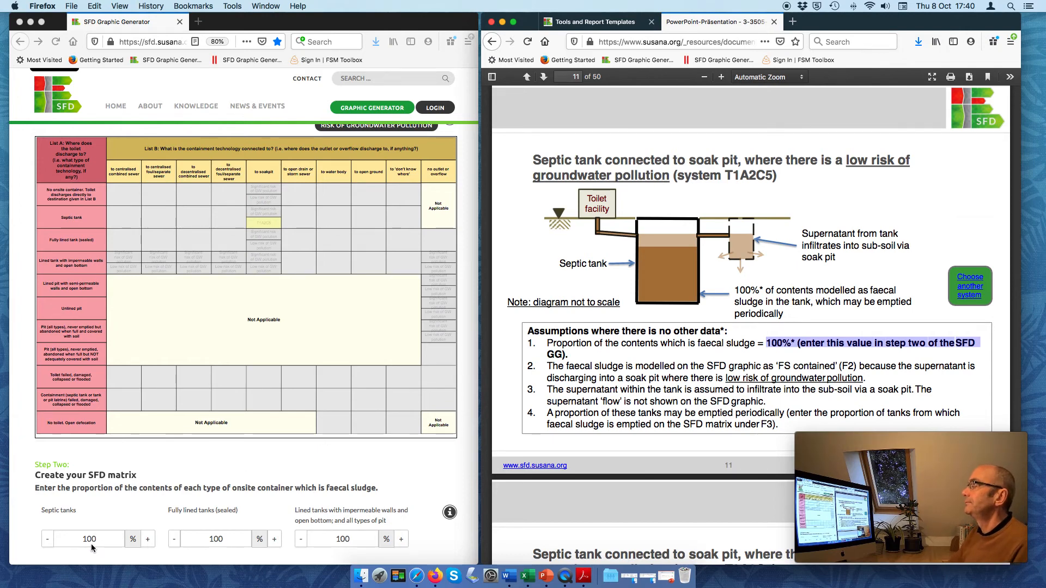
# Replace the soakpit selection with septic tank to open drain or storm sewer and look up that system's guidance, highlighting the proportion to enter.
pyautogui.click(254, 224)
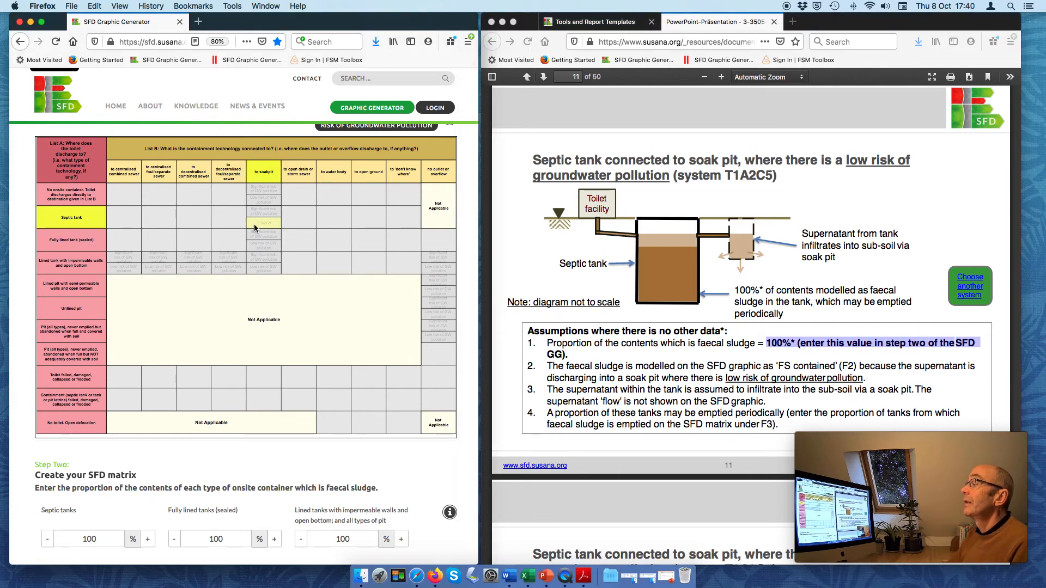
pyautogui.click(295, 217)
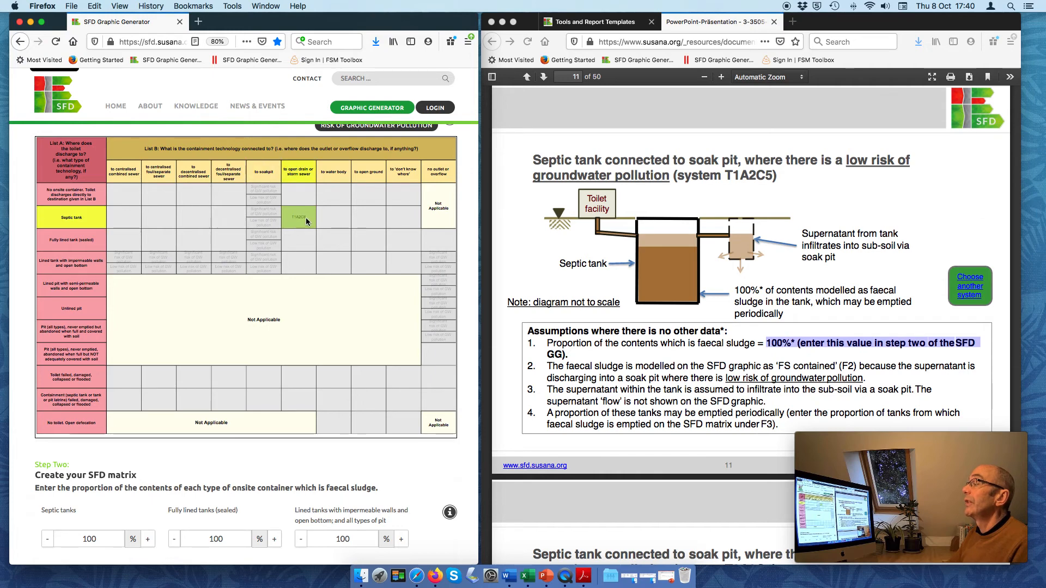
pyautogui.click(972, 287)
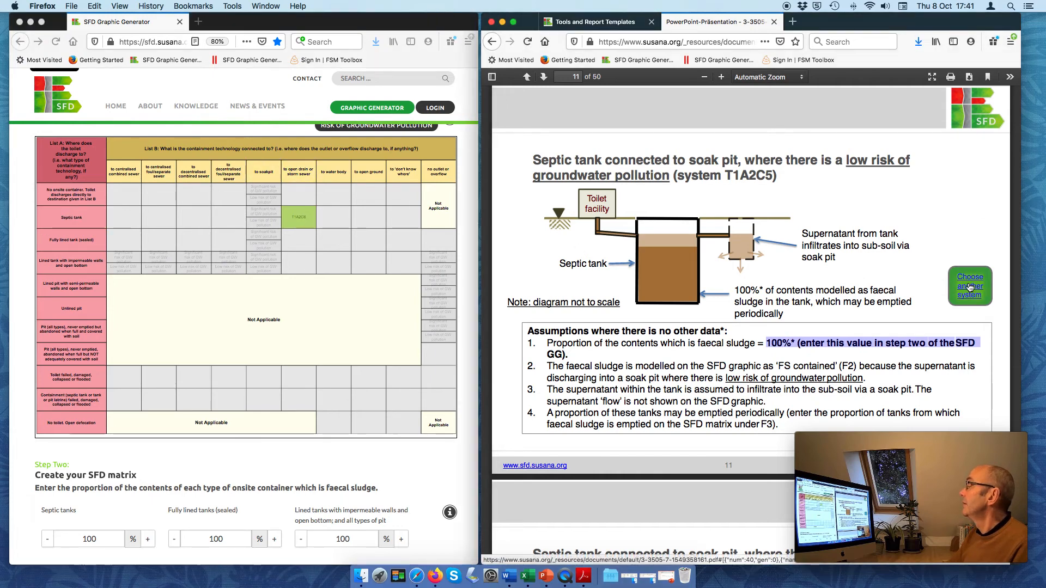
pyautogui.click(973, 287)
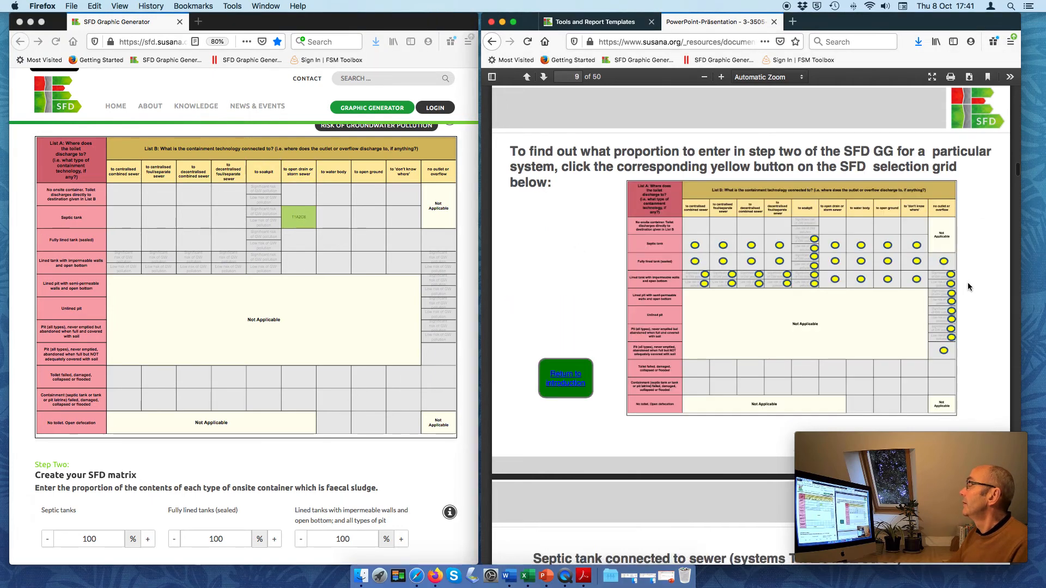
pyautogui.click(834, 246)
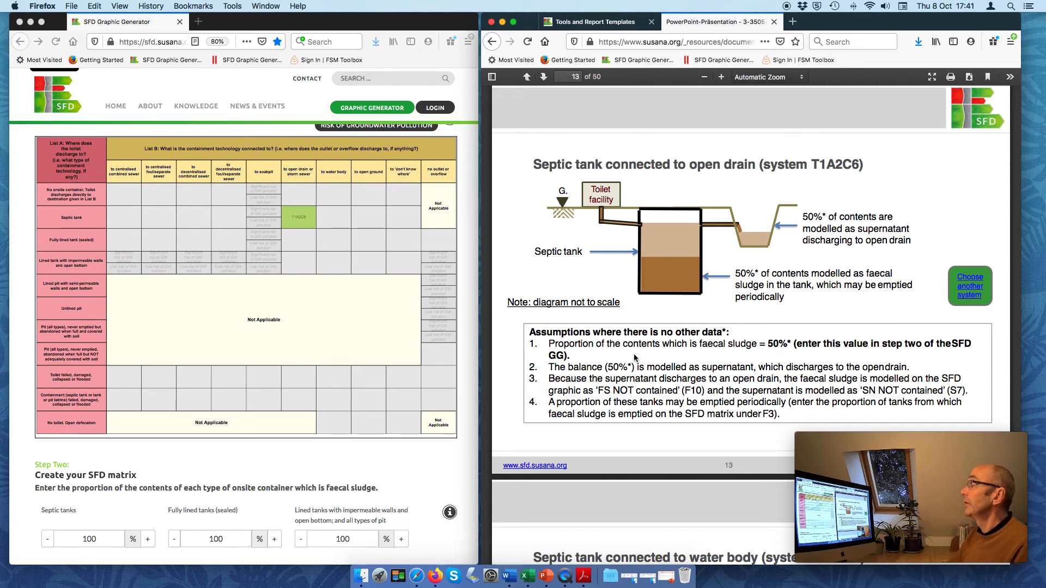
pyautogui.moveTo(770, 343); pyautogui.dragTo(975, 344)
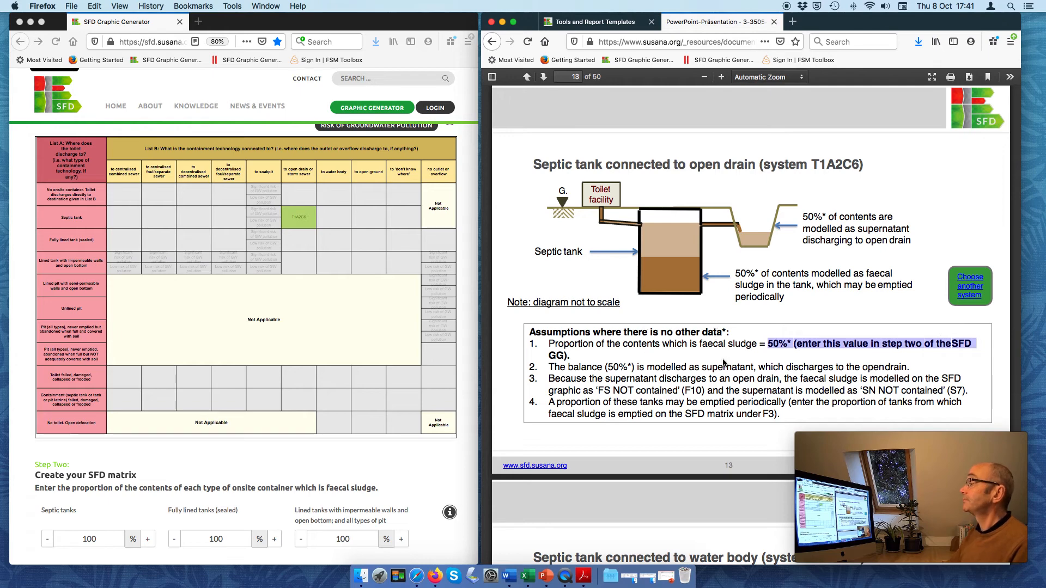
# Set the septic tanks' proportion of contents which is faecal sludge to 50% in step two, matching the open drain guidance.
pyautogui.scroll(-1, 285, 480)
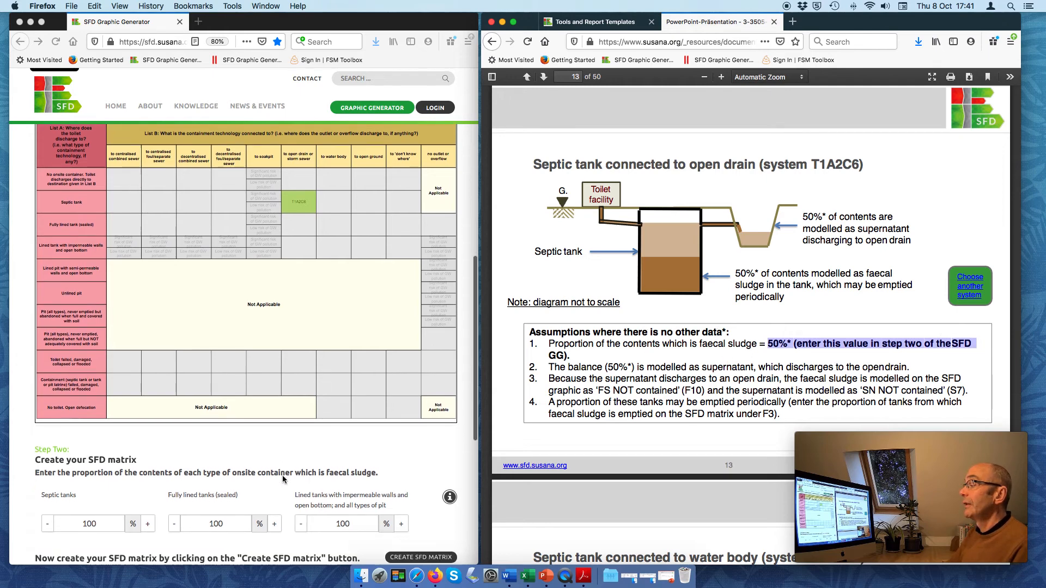
pyautogui.click(93, 514)
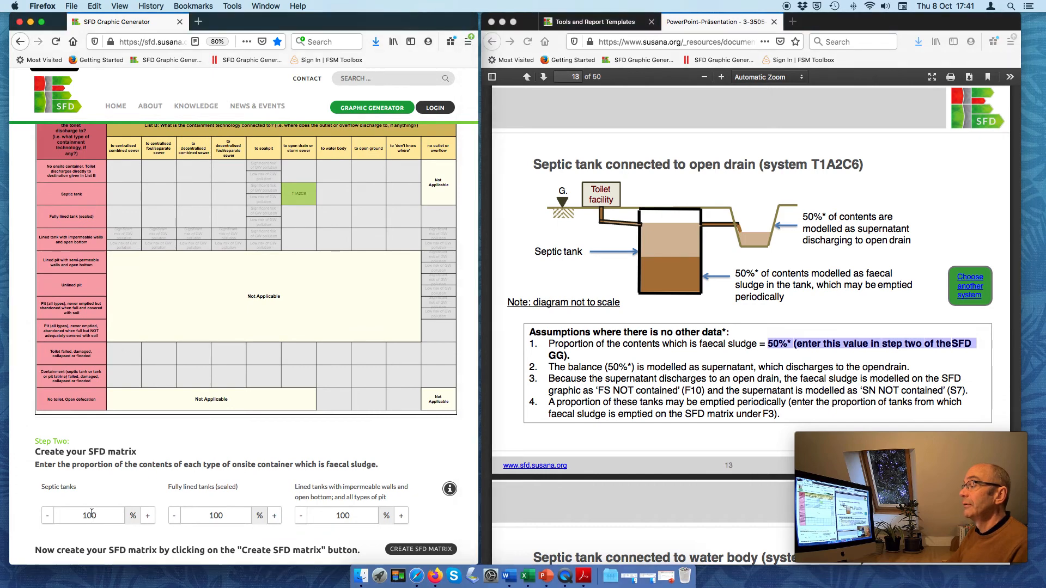
pyautogui.moveTo(83, 513); pyautogui.dragTo(89, 514)
pyautogui.write('50')
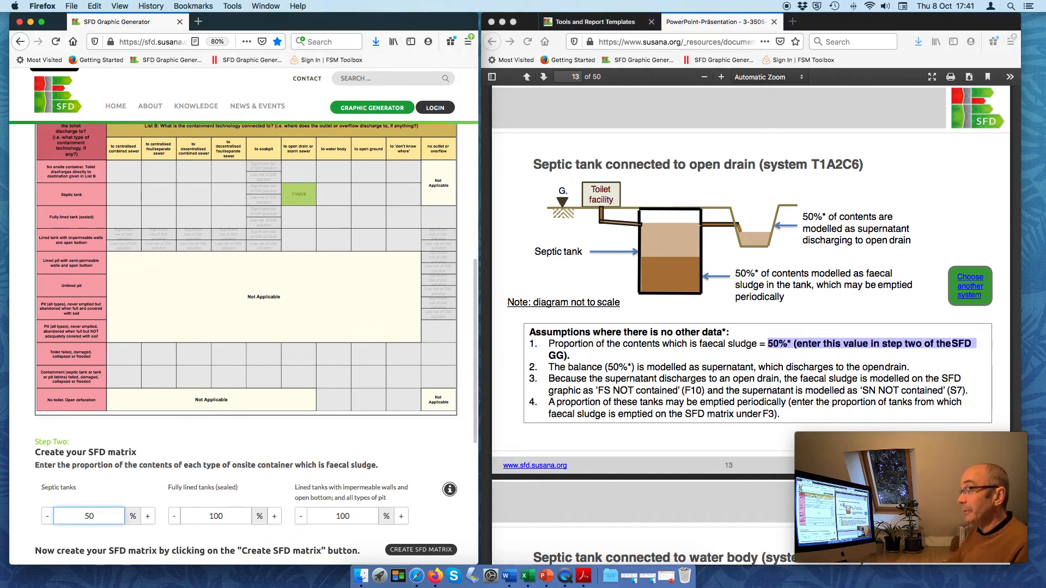
pyautogui.click(104, 536)
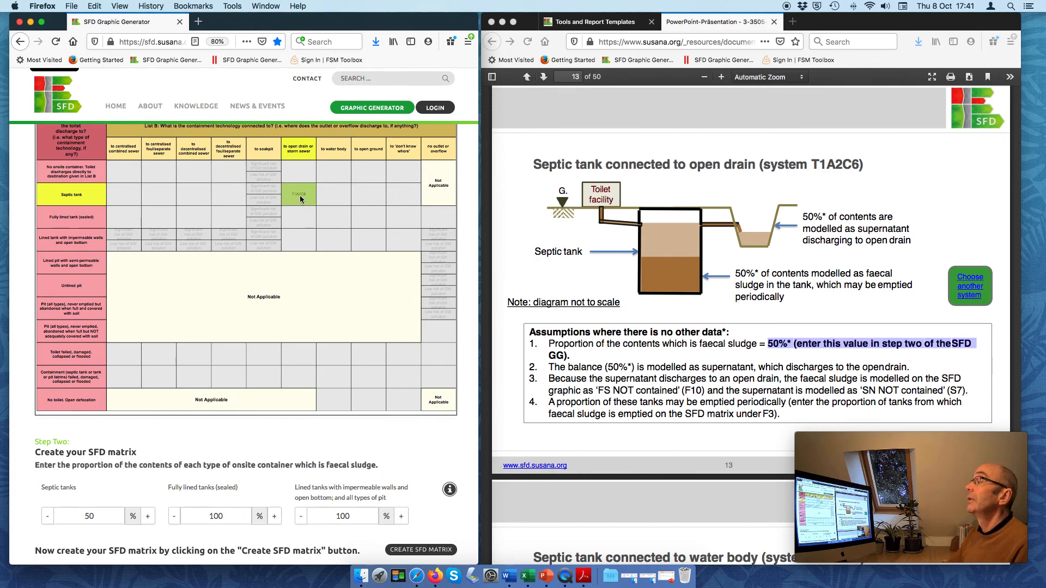
pyautogui.click(704, 380)
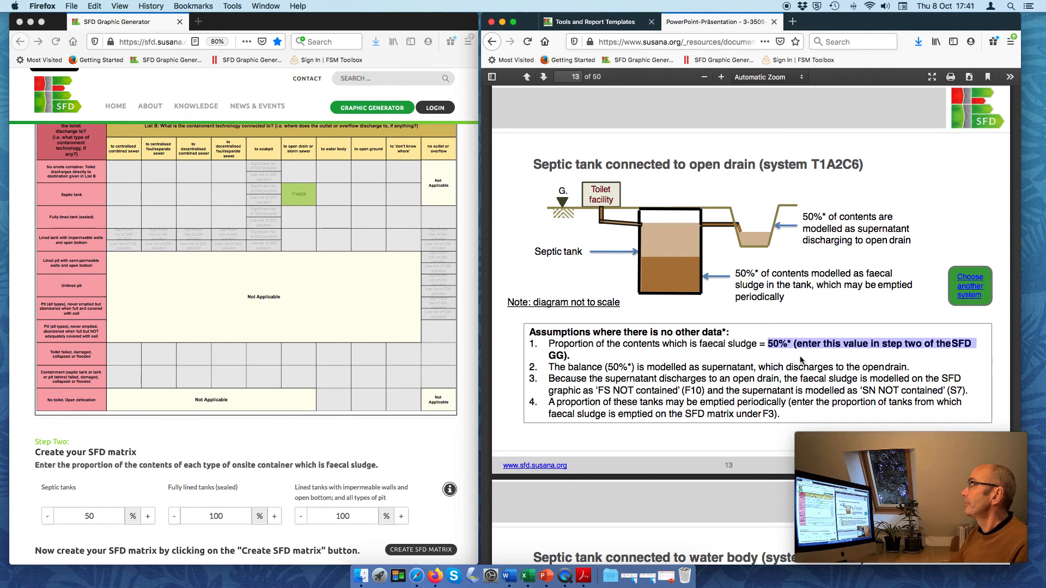
# Replace the open drain selection with unlined pit at low risk of groundwater pollution and look up its guidance, highlighting the proportion to enter.
pyautogui.click(300, 195)
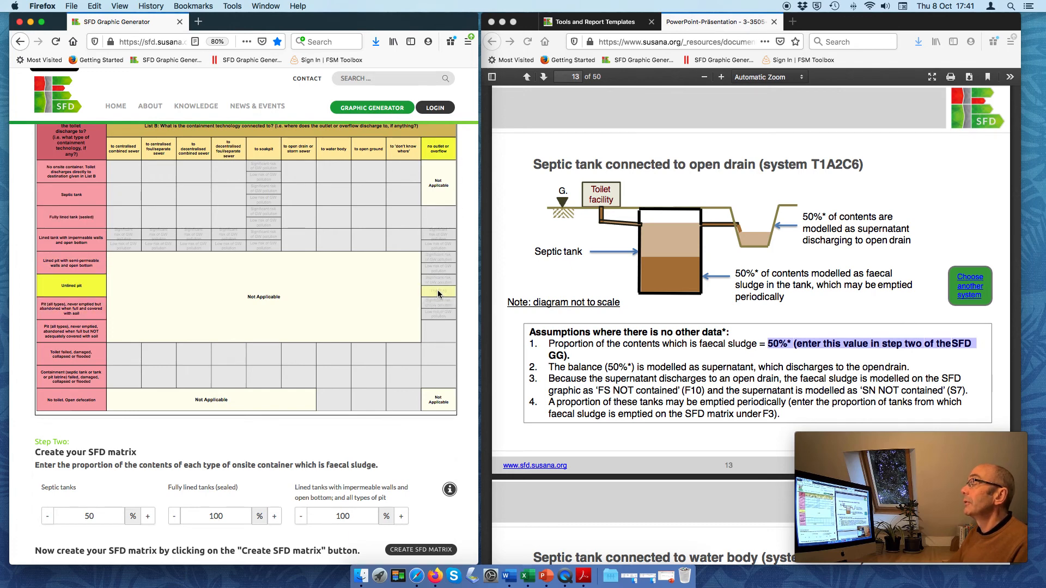
pyautogui.click(971, 287)
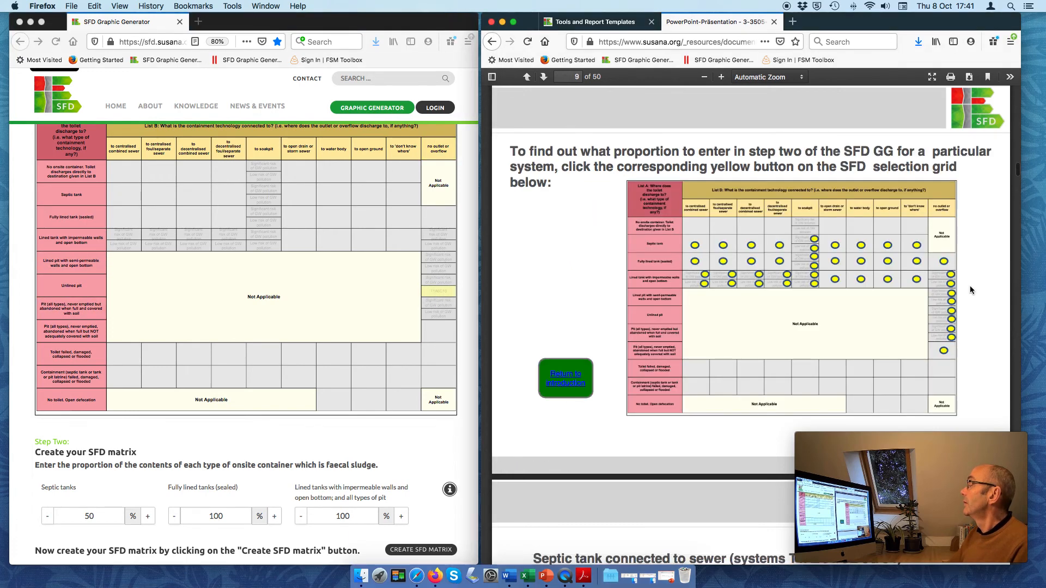
pyautogui.click(950, 321)
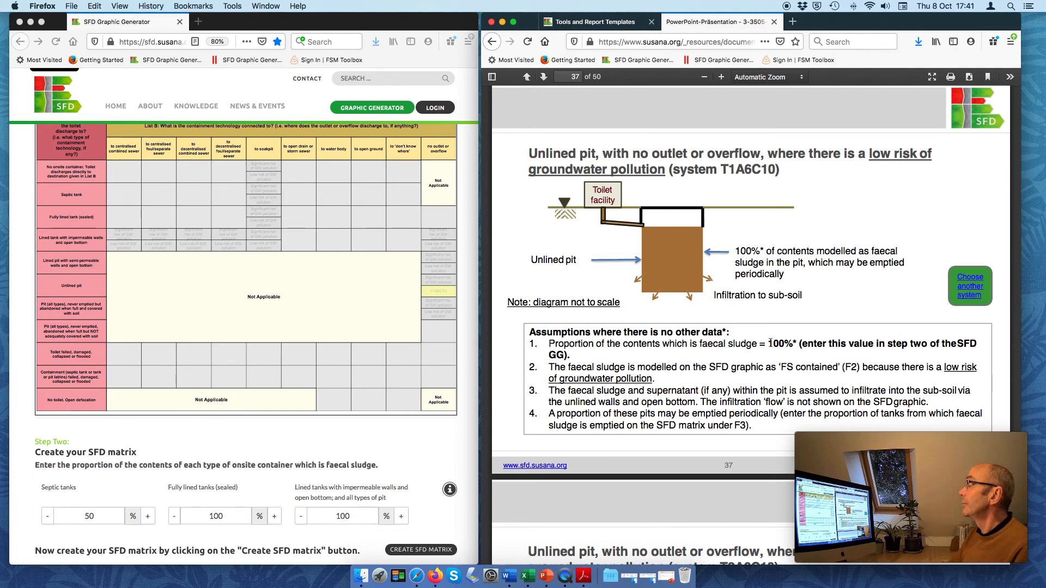
pyautogui.moveTo(770, 343); pyautogui.dragTo(976, 340)
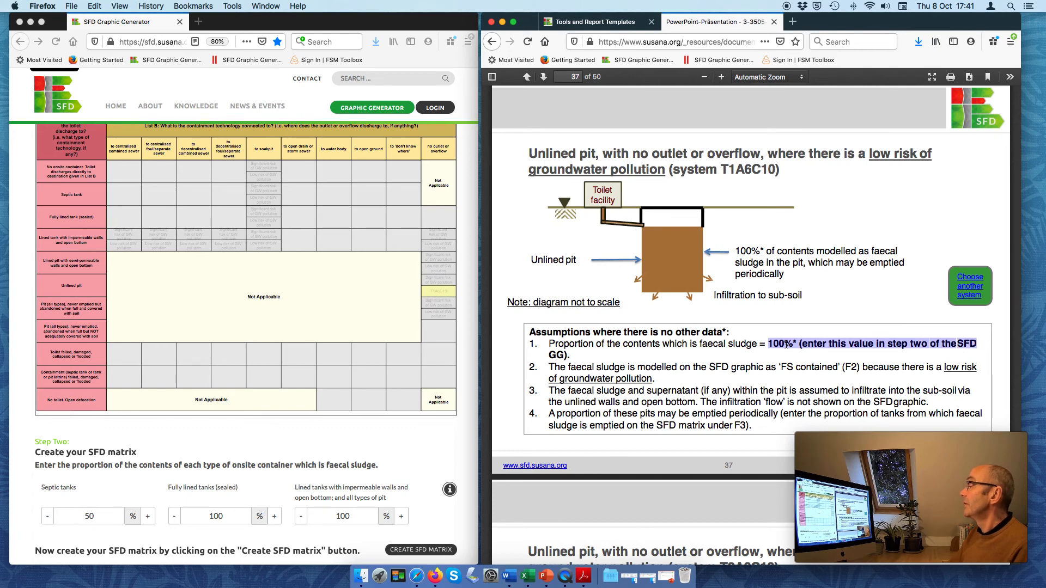
# Check the step two proportion for lined tanks with open bottom and all types of pit against the unlined pit guidance.
pyautogui.click(341, 515)
pyautogui.doubleClick(343, 516)
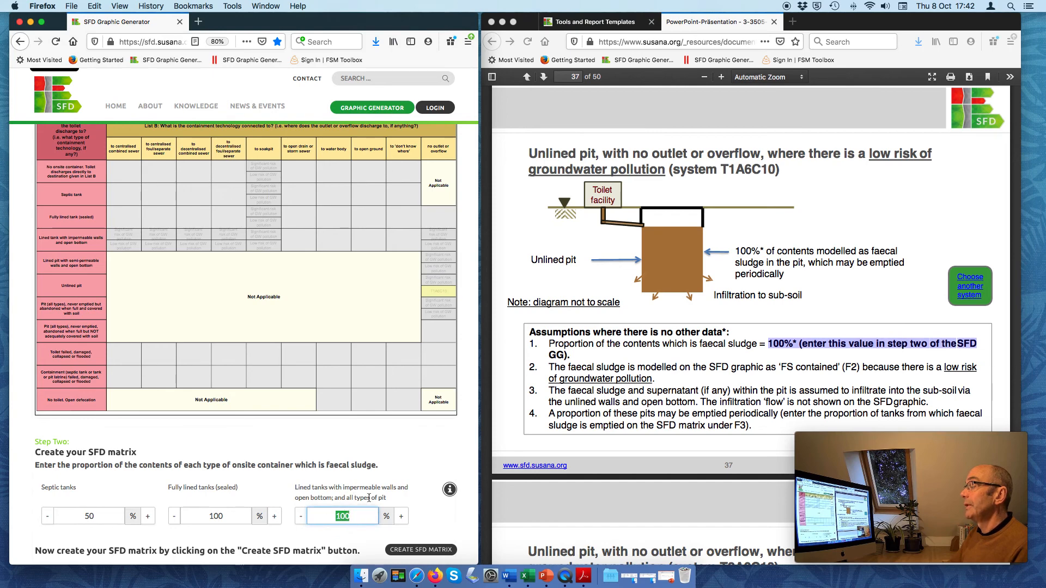
pyautogui.click(340, 515)
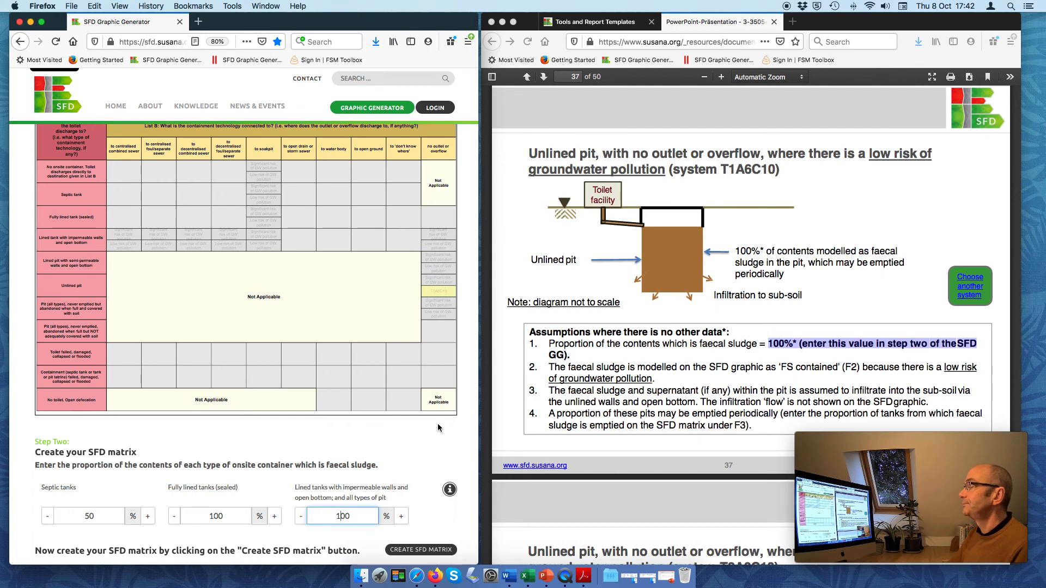
pyautogui.click(612, 392)
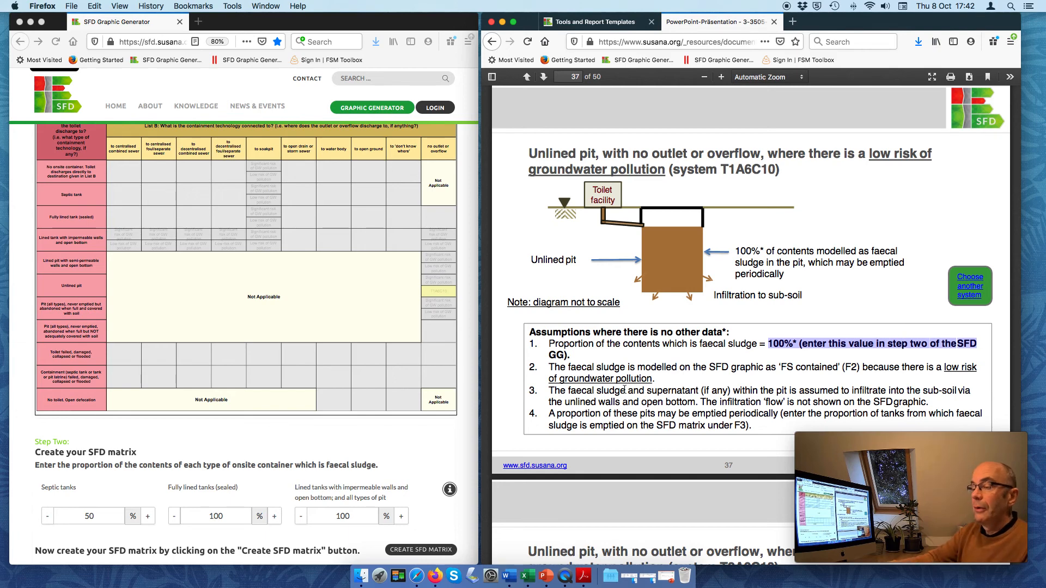
# Return to the help document's introduction and open the guidance on values for onsite technologies connected to different locations.
pyautogui.click(960, 282)
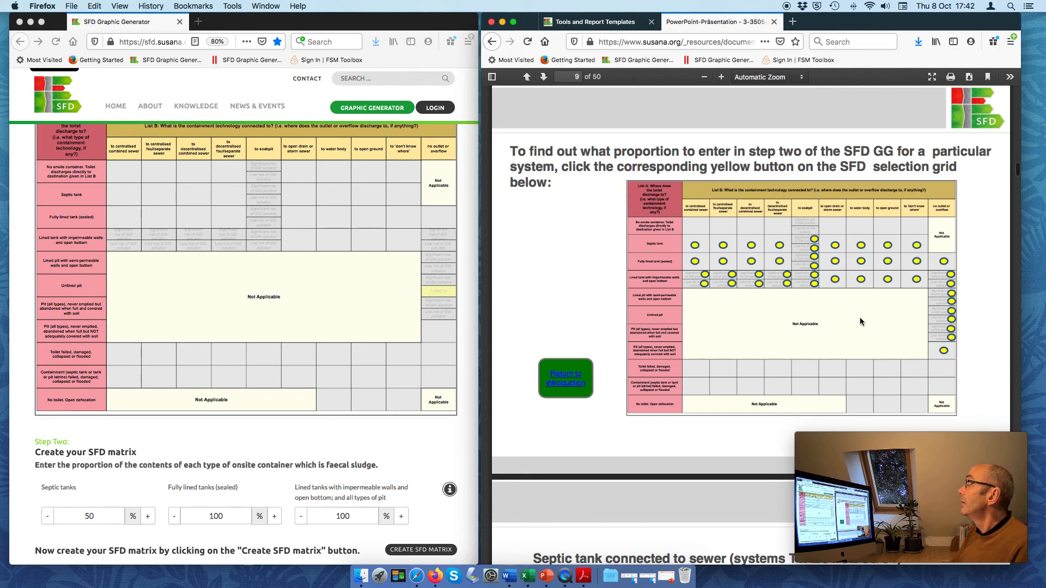
pyautogui.click(566, 377)
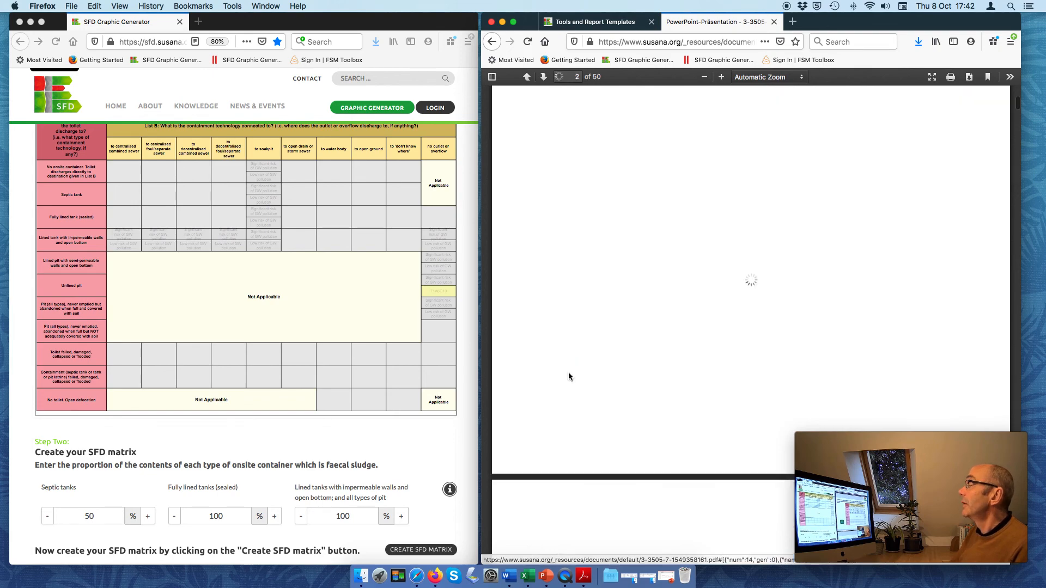
pyautogui.scroll(-3, 705, 351)
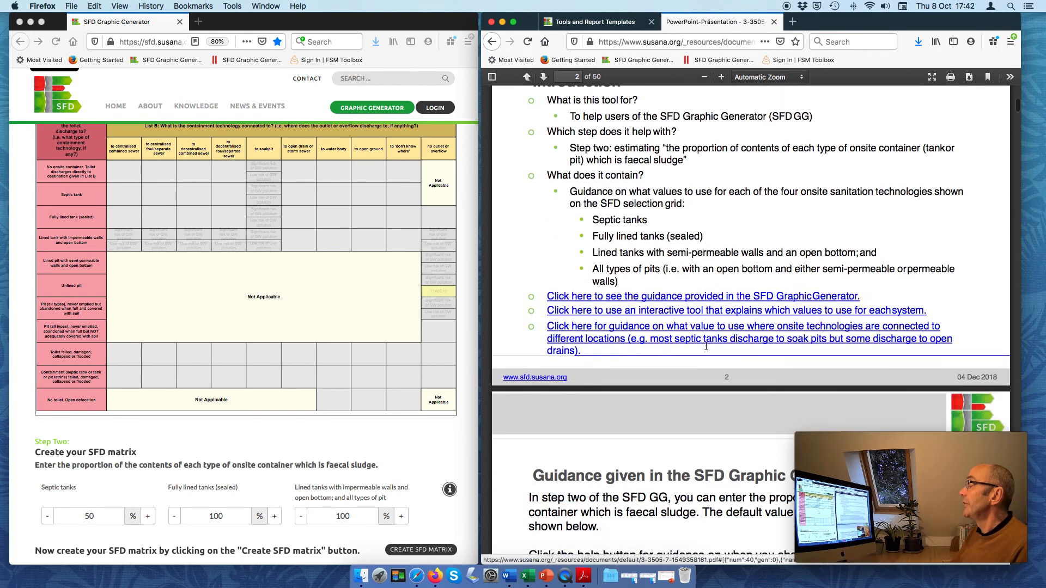
pyautogui.click(594, 335)
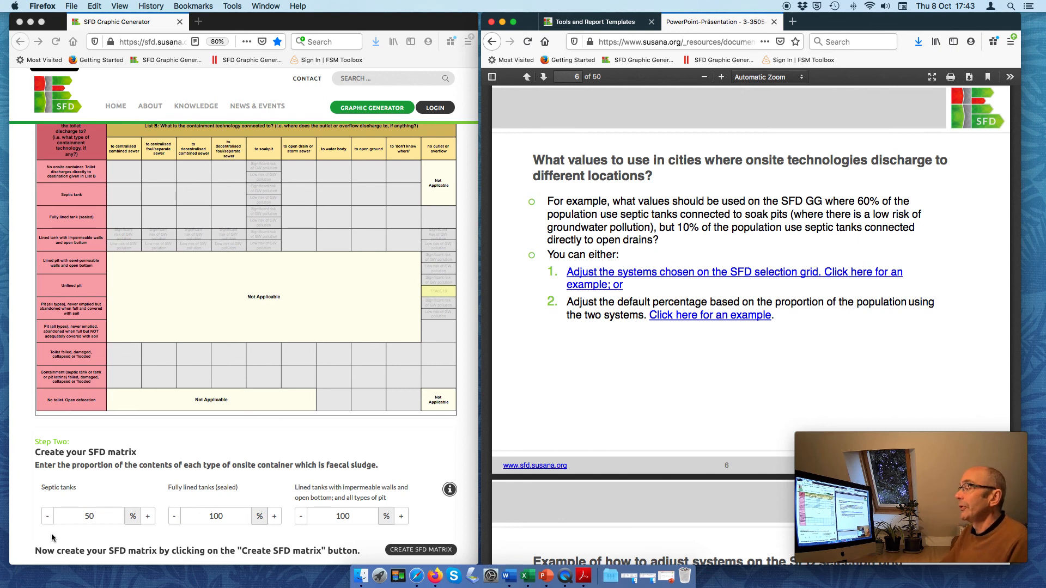
# View the example of adjusting the default percentage by population share, and continue to the interactive selection grid on page 9.
pyautogui.click(685, 316)
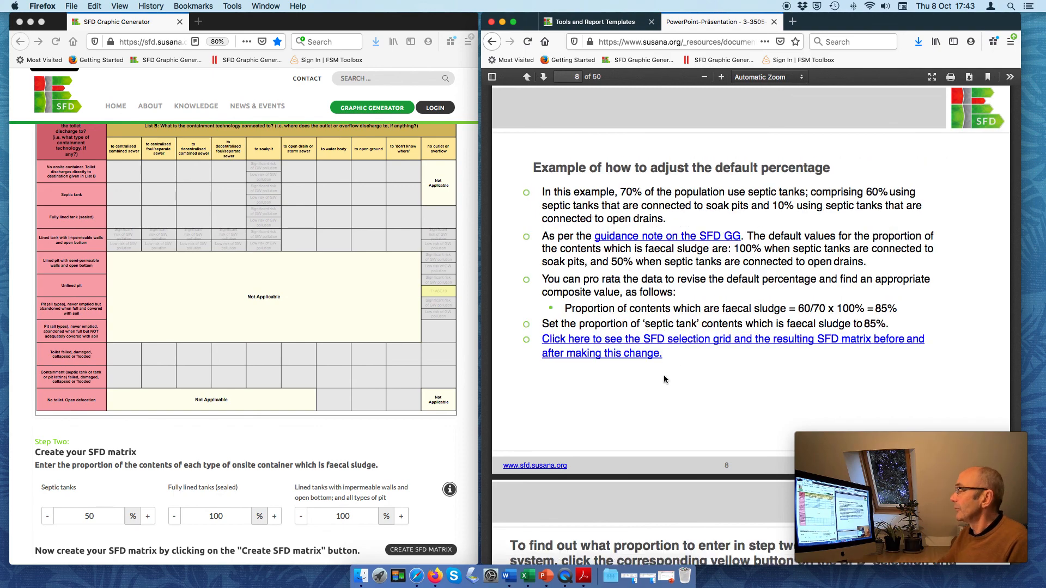
pyautogui.scroll(-5, 664, 377)
pyautogui.scroll(-6, 664, 379)
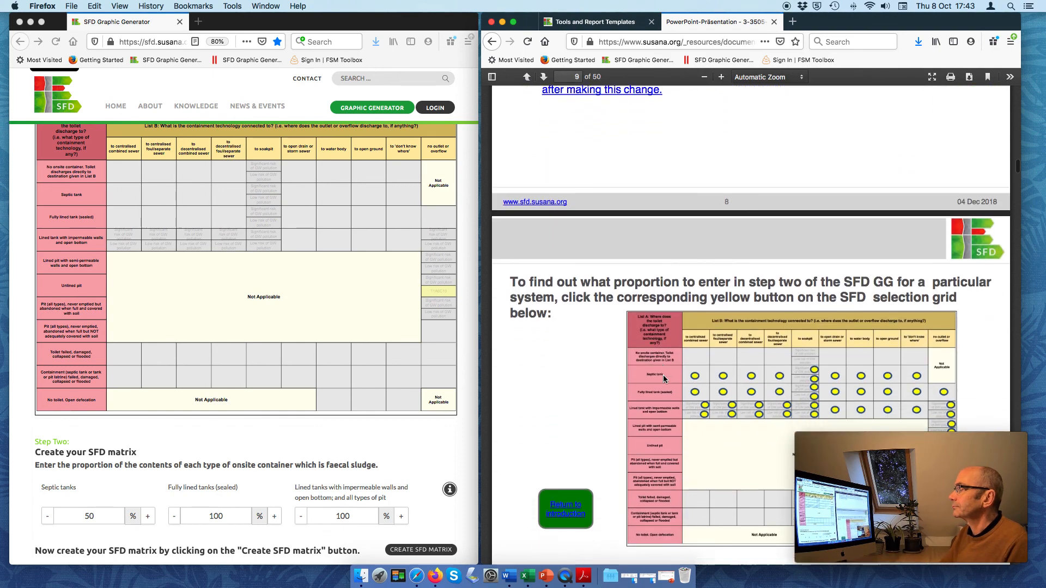
pyautogui.scroll(-3, 664, 378)
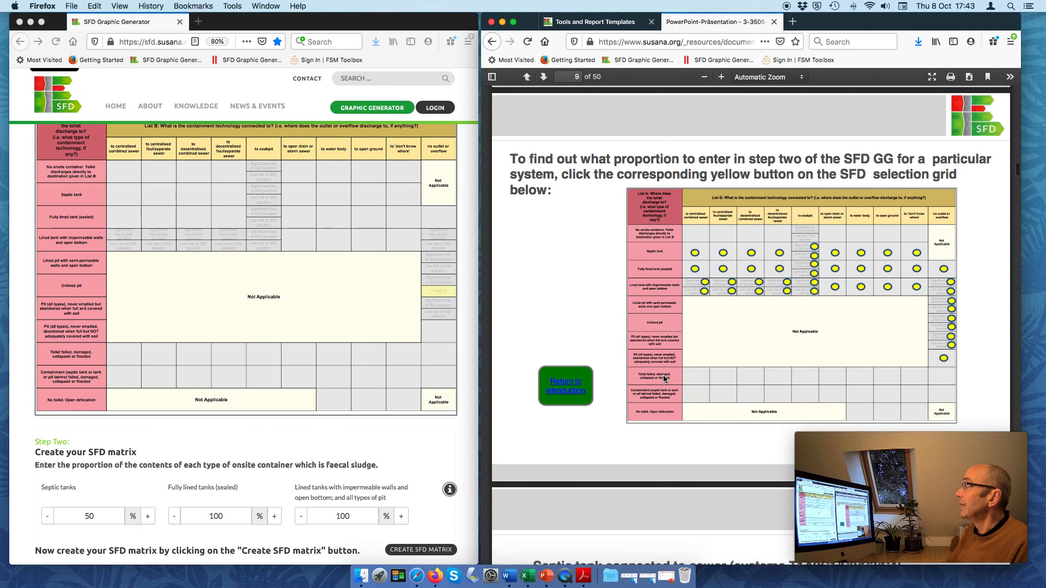
pyautogui.scroll(-1, 663, 375)
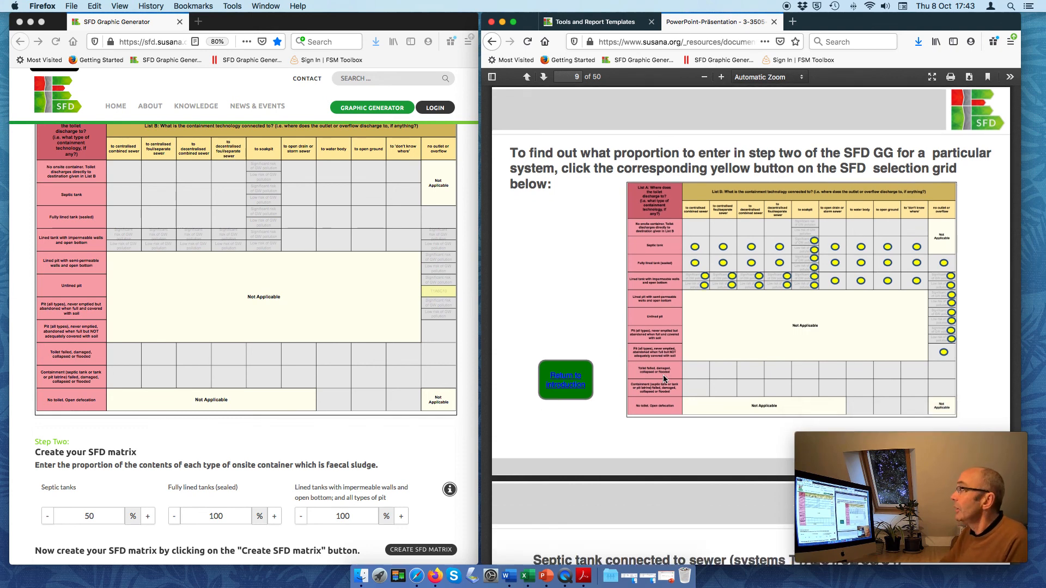